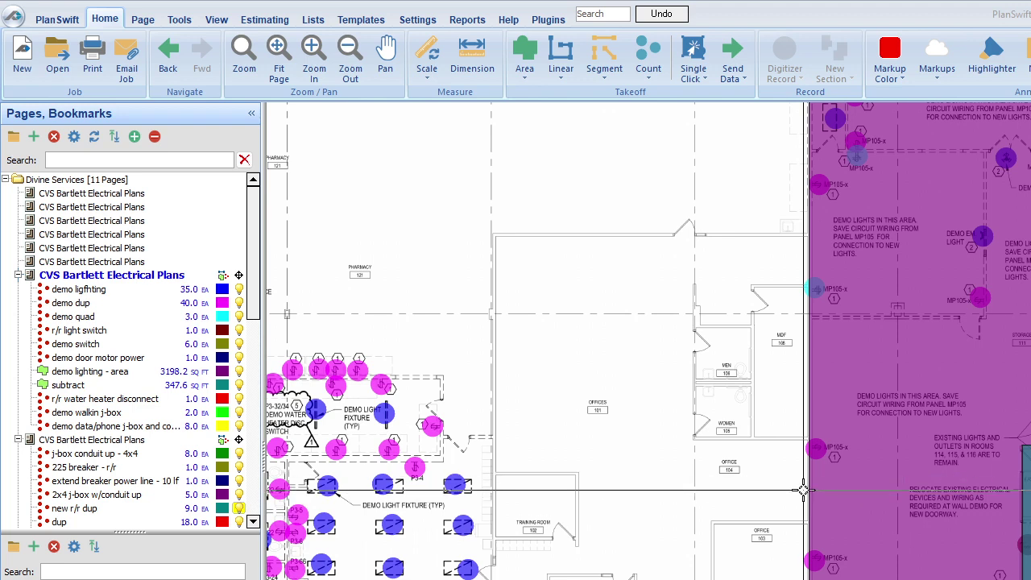
Hide the demo lighting - area takeoff on the electrical demolition plan
scroll(626, 368, up, 3)
scroll(628, 369, down, 4)
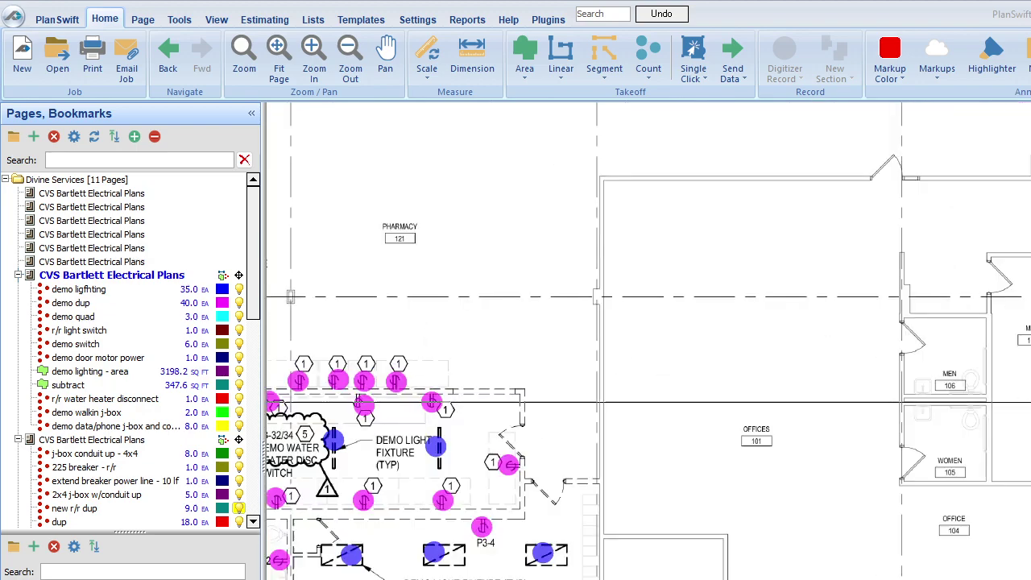
scroll(673, 435, up, 3)
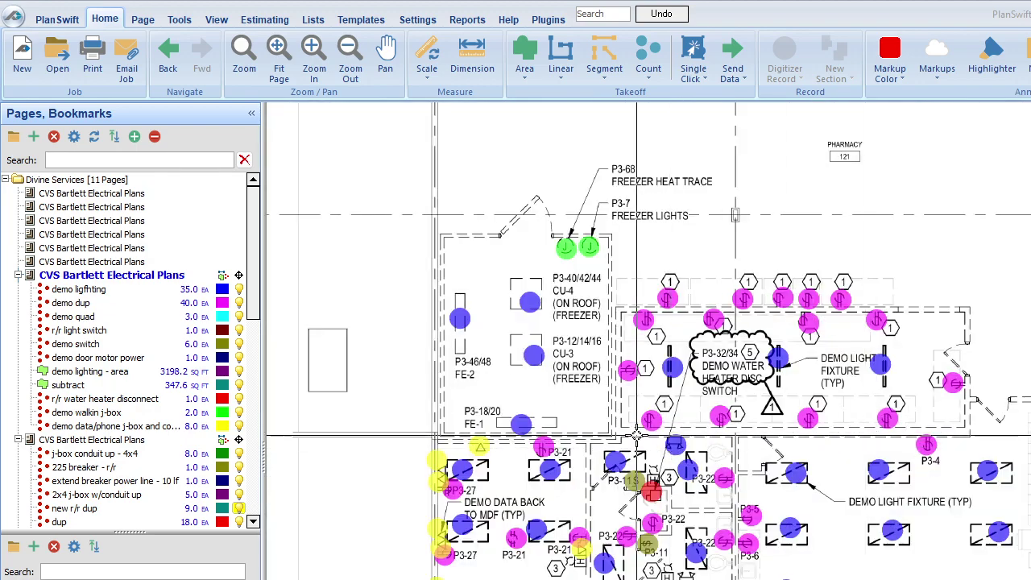
scroll(672, 439, up, 1)
scroll(497, 360, down, 4)
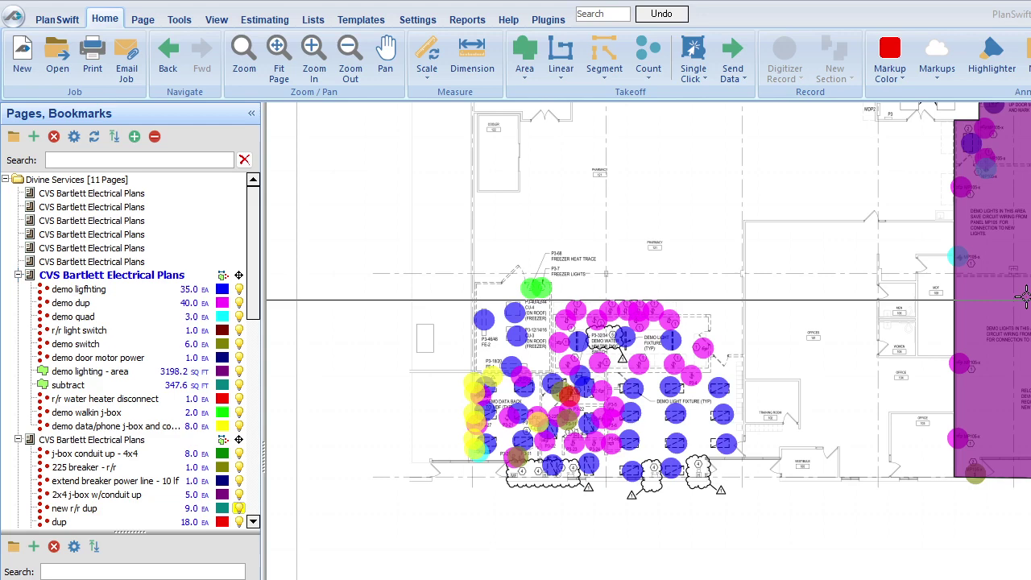
click(90, 371)
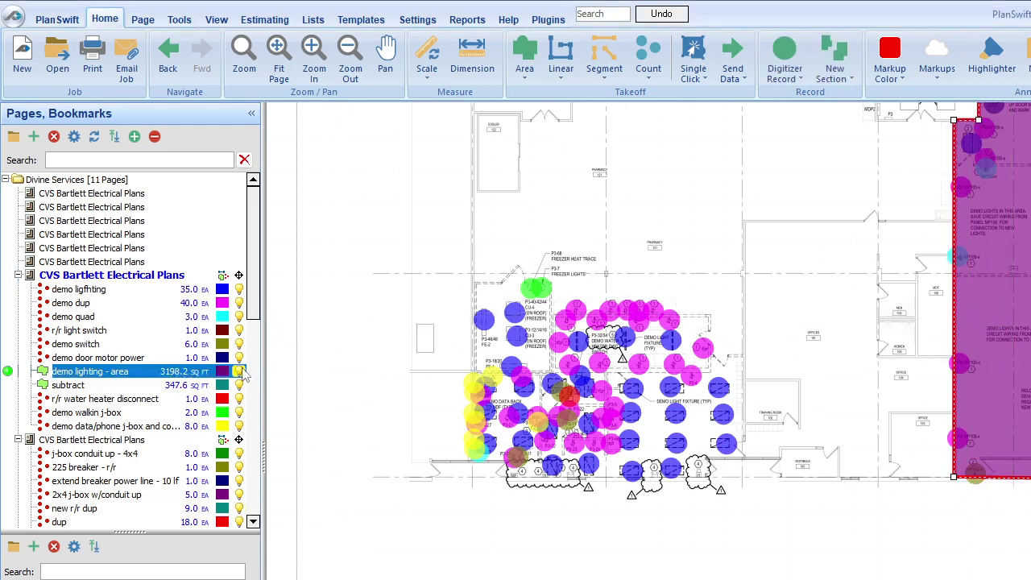
click(239, 372)
Examine the counted demo lights, receptacles and junction boxes in and around the freezer room
scroll(494, 327, up, 4)
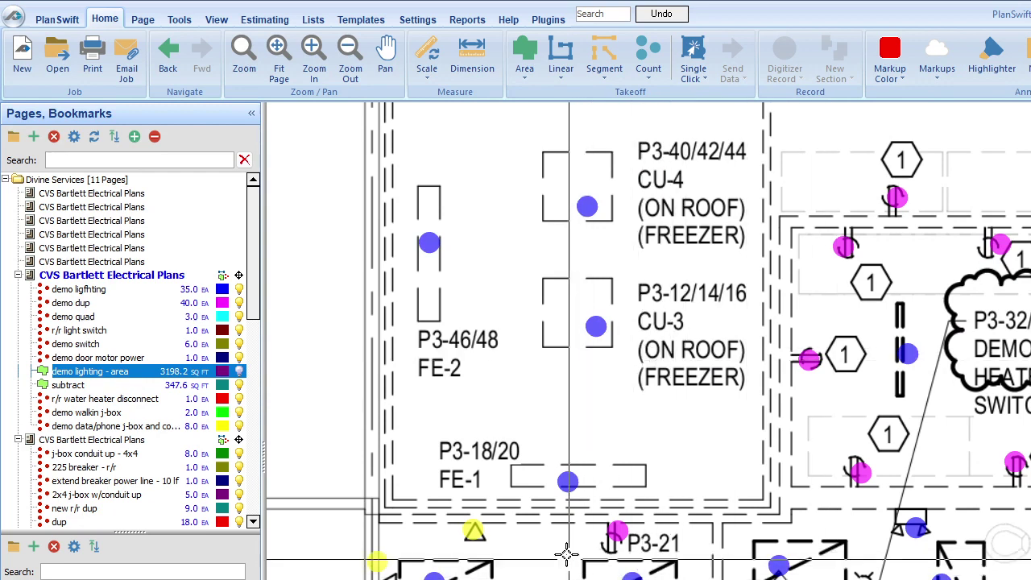
scroll(570, 551, up, 2)
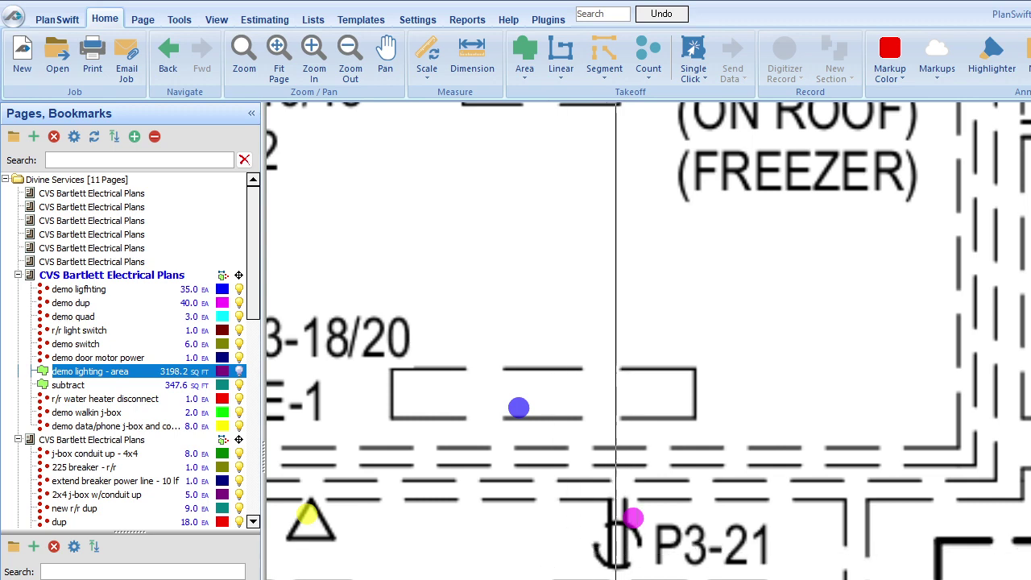
scroll(619, 547, down, 1)
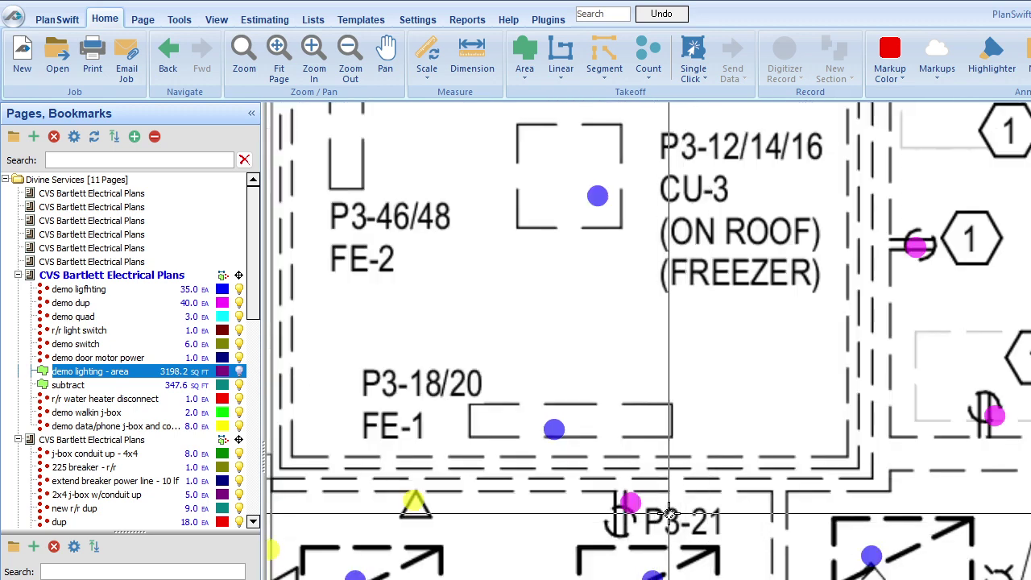
scroll(711, 521, down, 1)
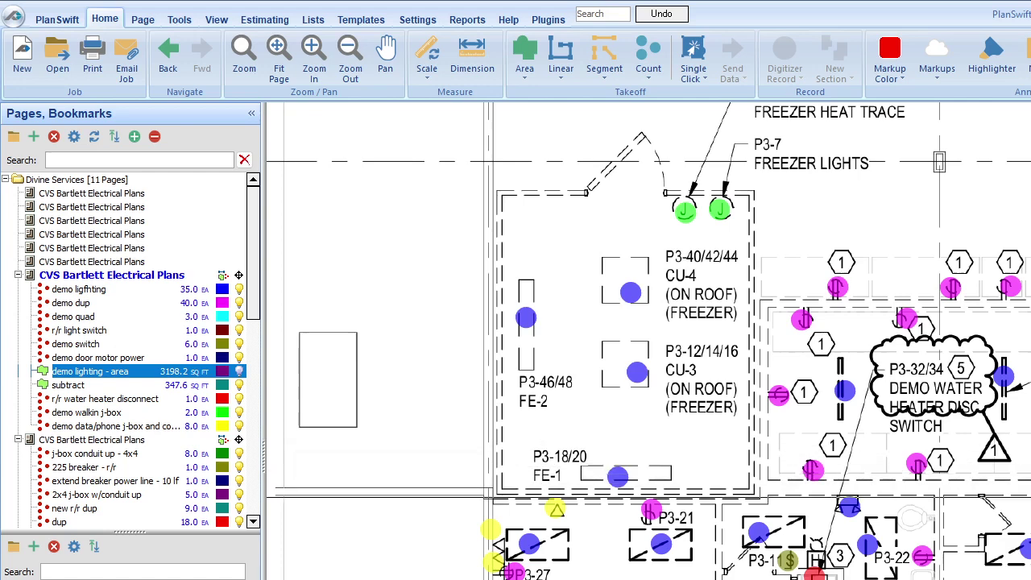
scroll(950, 338, up, 1)
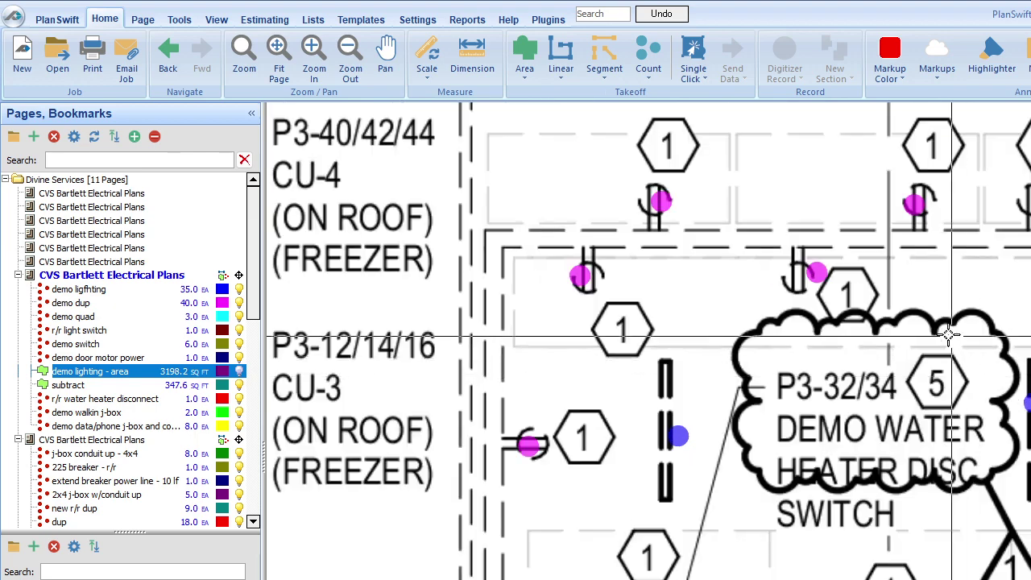
scroll(643, 421, down, 2)
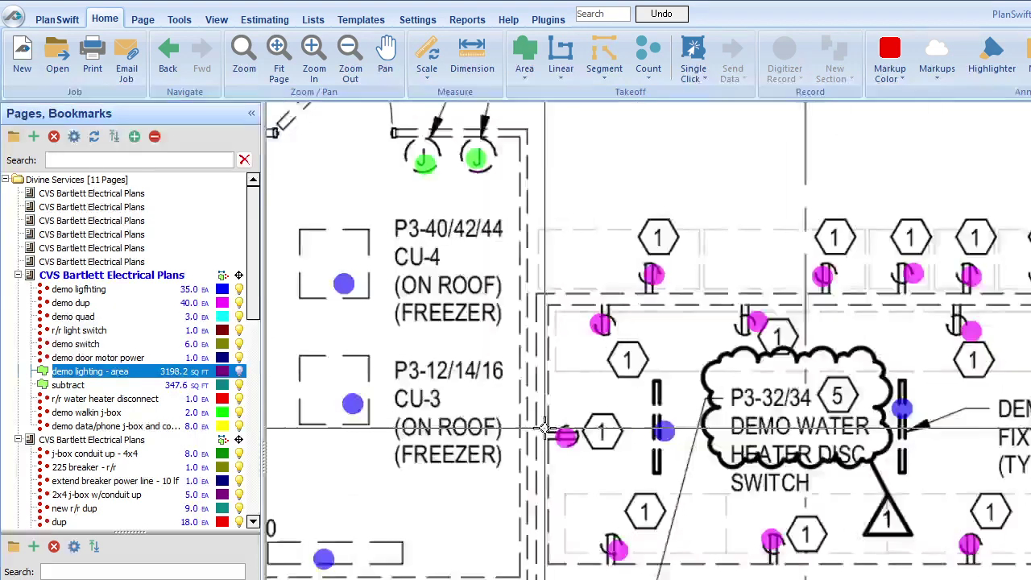
scroll(544, 429, down, 2)
scroll(546, 431, down, 2)
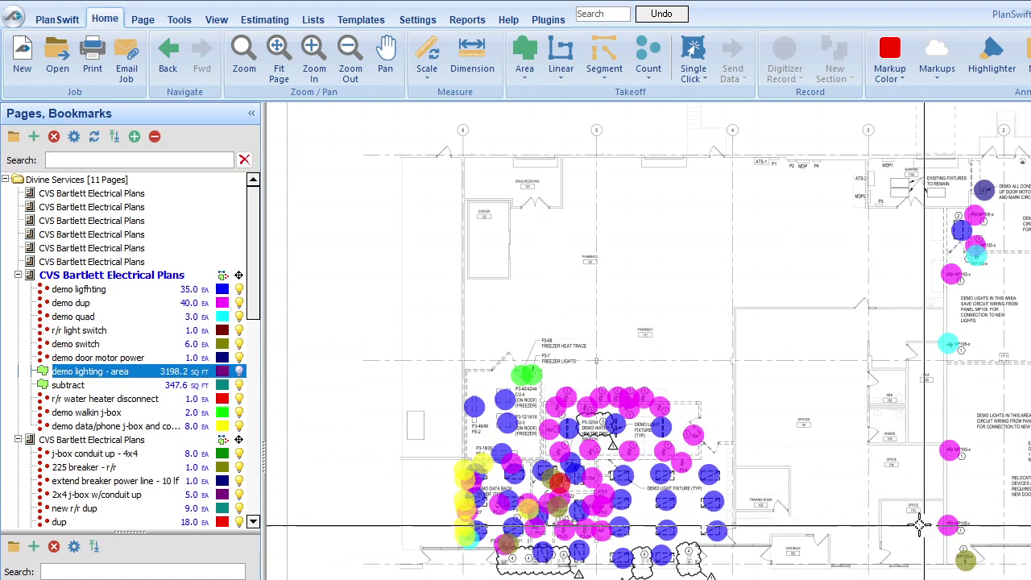
Read the first drawing notes on receptacle and lighting demolition, and view the properties form for a new count takeoff
scroll(897, 453, down, 2)
scroll(448, 161, up, 3)
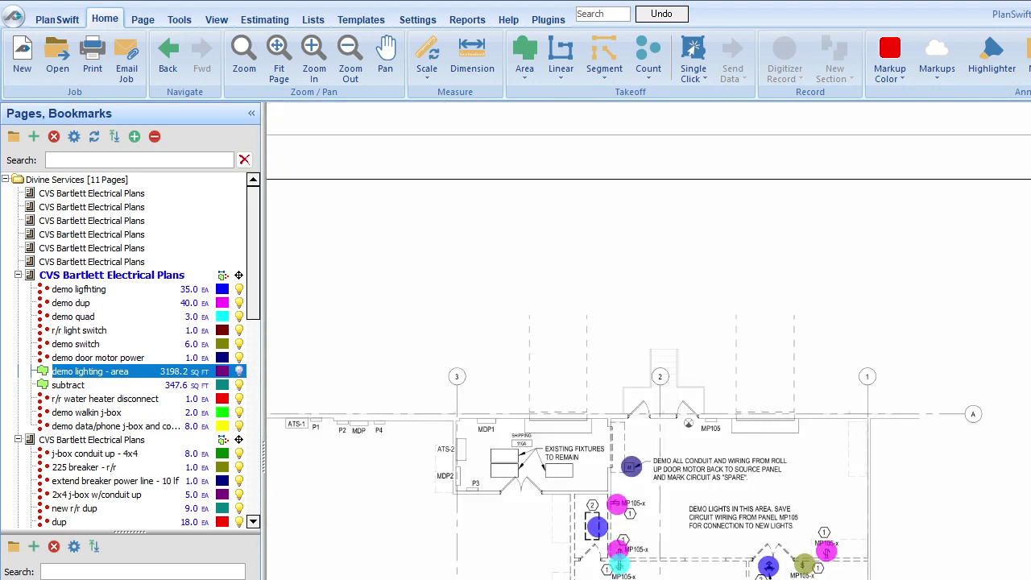
scroll(966, 223, up, 2)
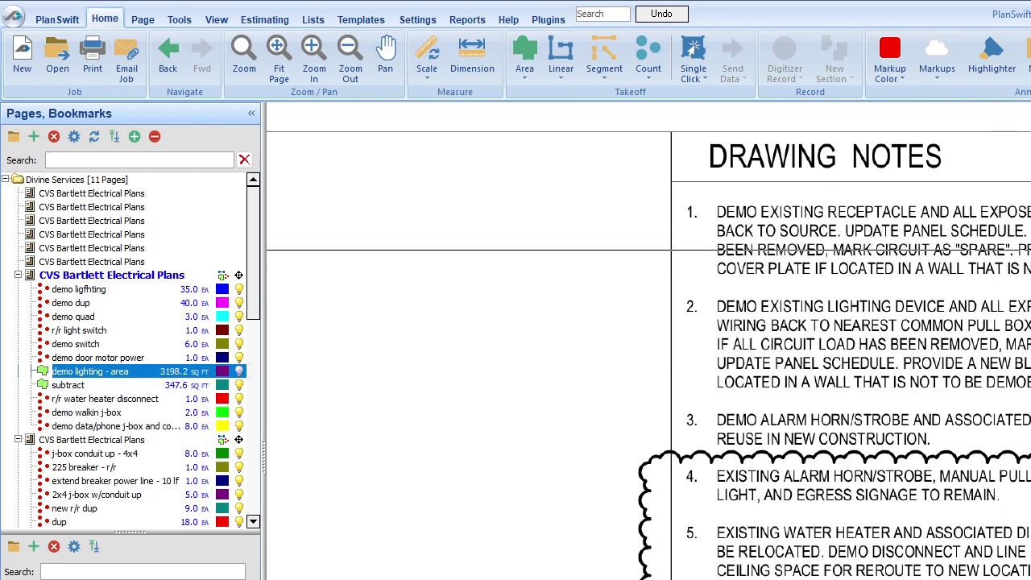
scroll(1007, 224, up, 1)
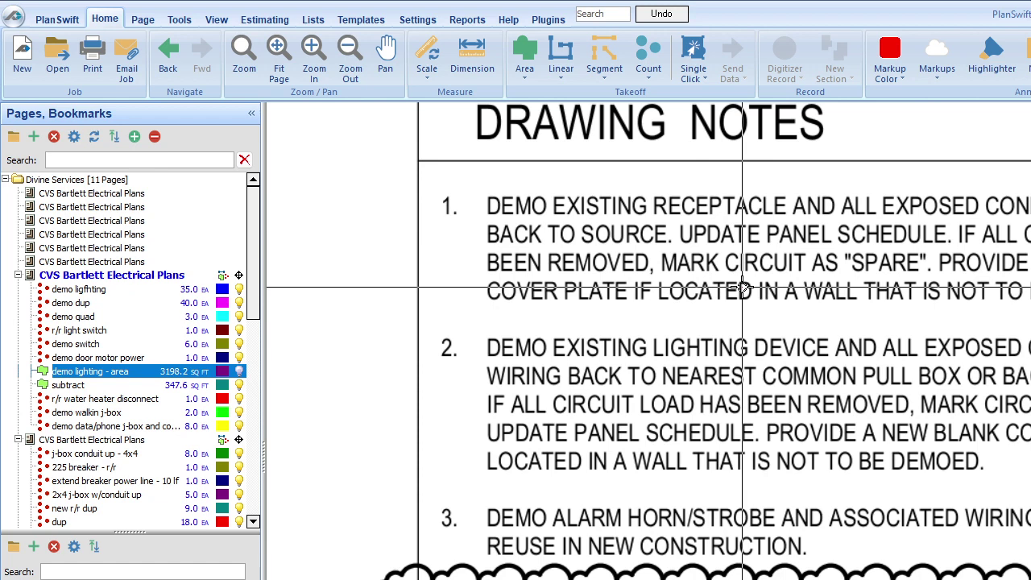
click(648, 47)
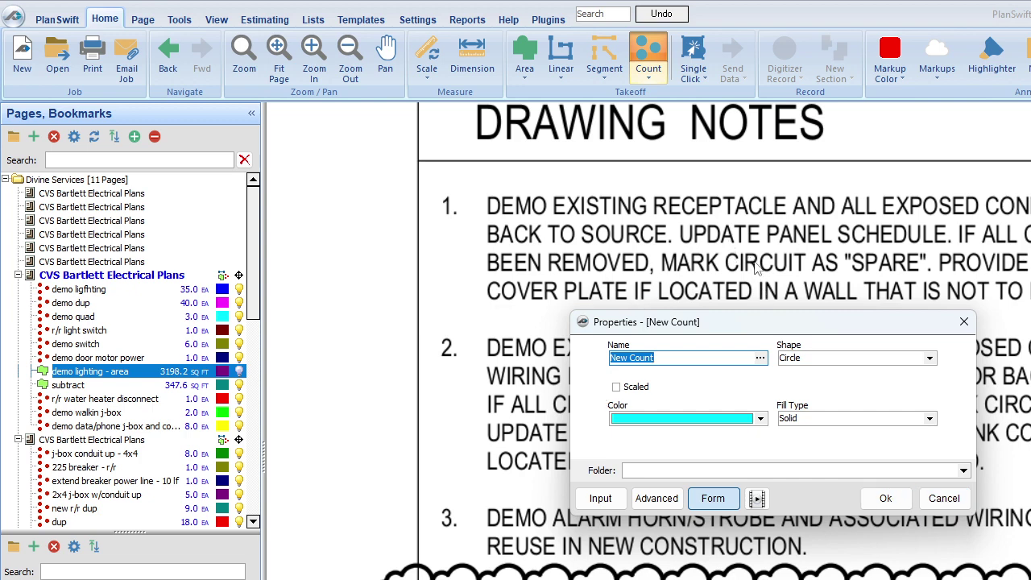
click(946, 499)
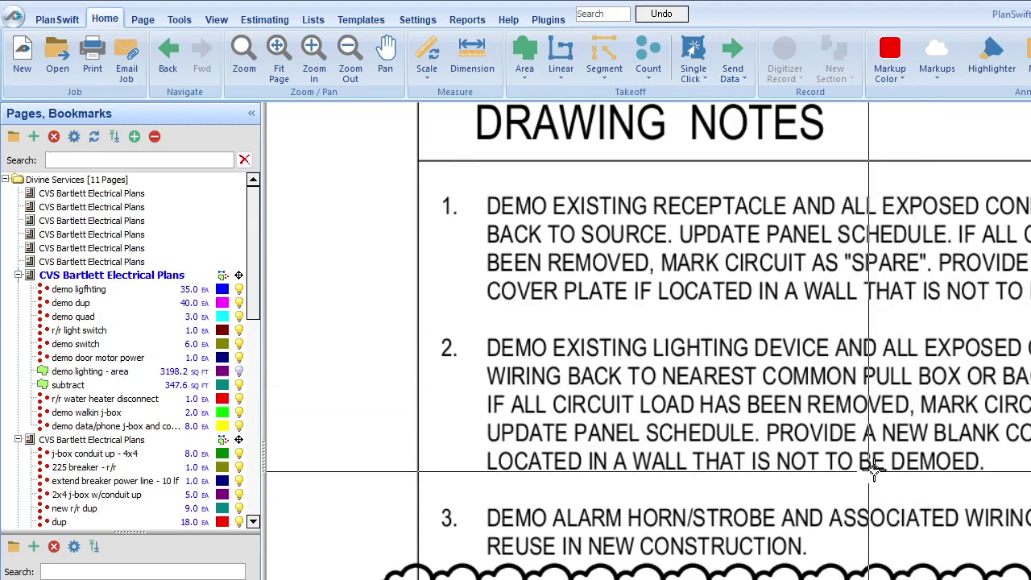
Examine the demo receptacles beside the freezer and the electrical panel locations around the shipping room
scroll(823, 433, down, 4)
scroll(401, 524, up, 5)
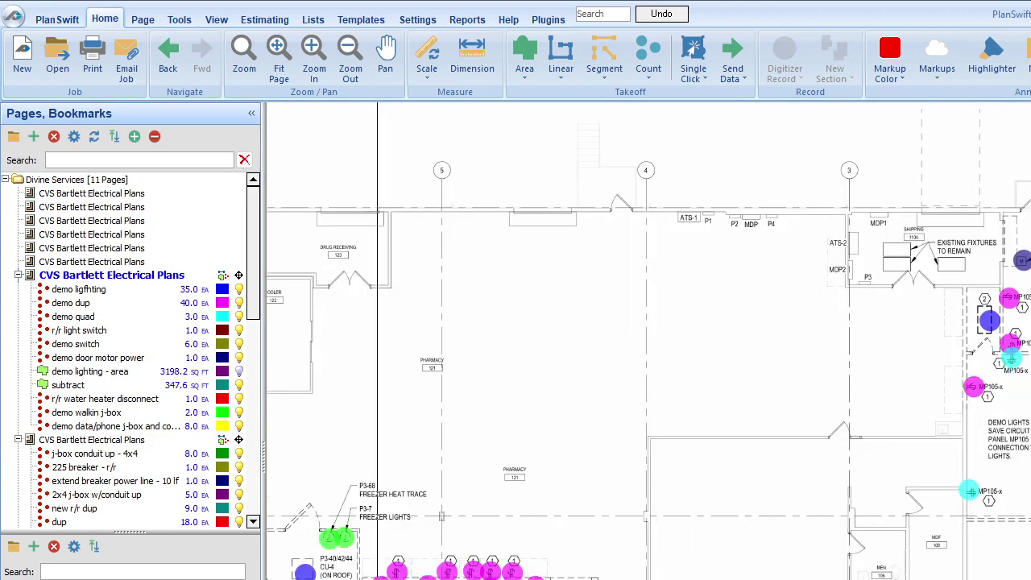
scroll(389, 451, up, 1)
scroll(406, 450, down, 3)
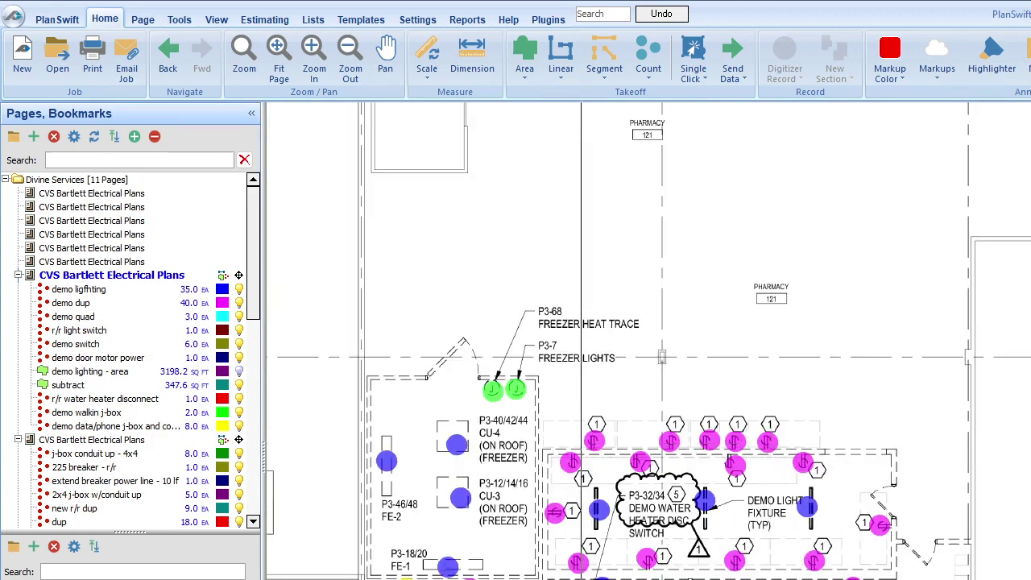
scroll(600, 387, up, 4)
scroll(559, 501, down, 2)
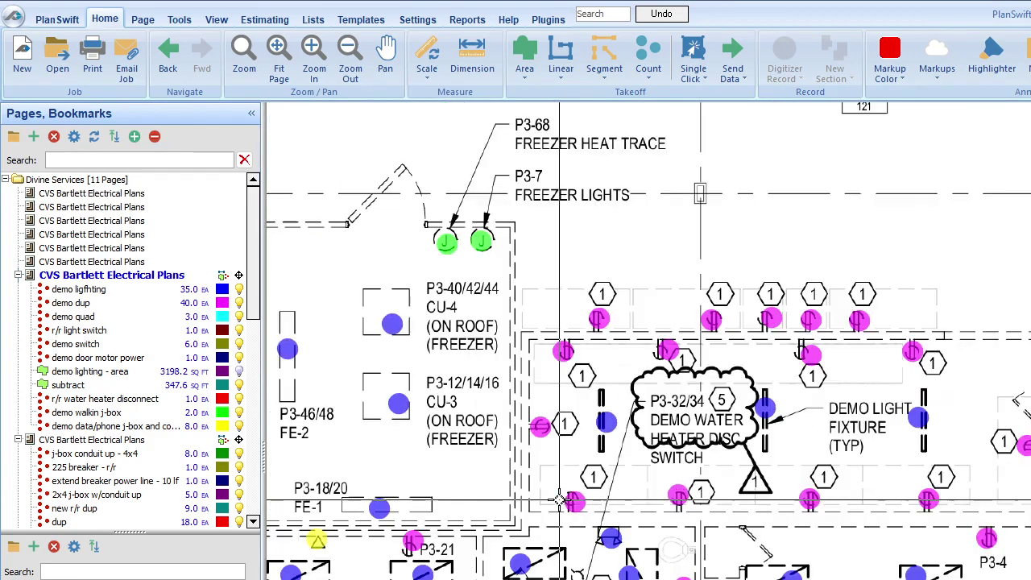
scroll(560, 501, down, 2)
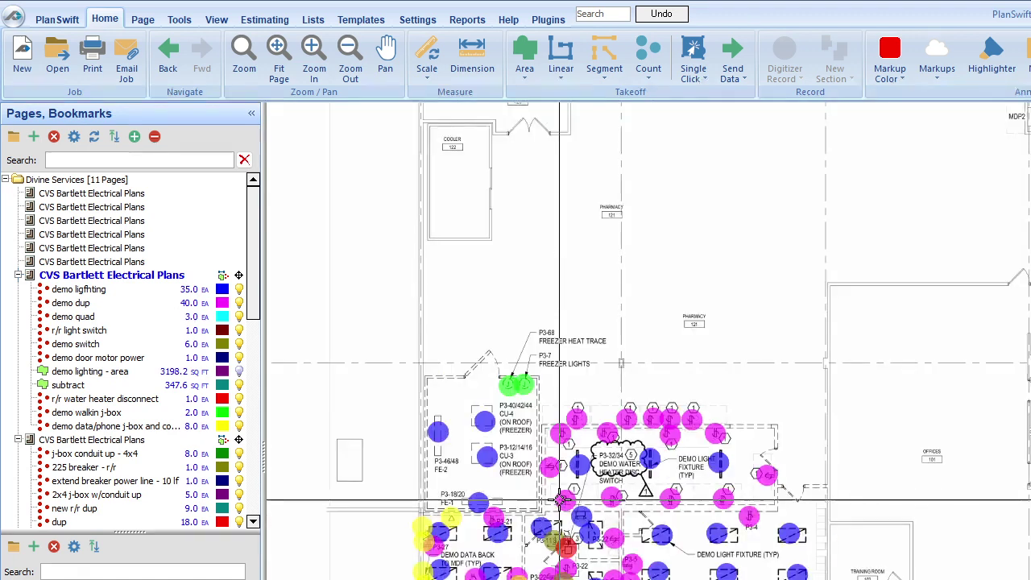
scroll(559, 501, down, 1)
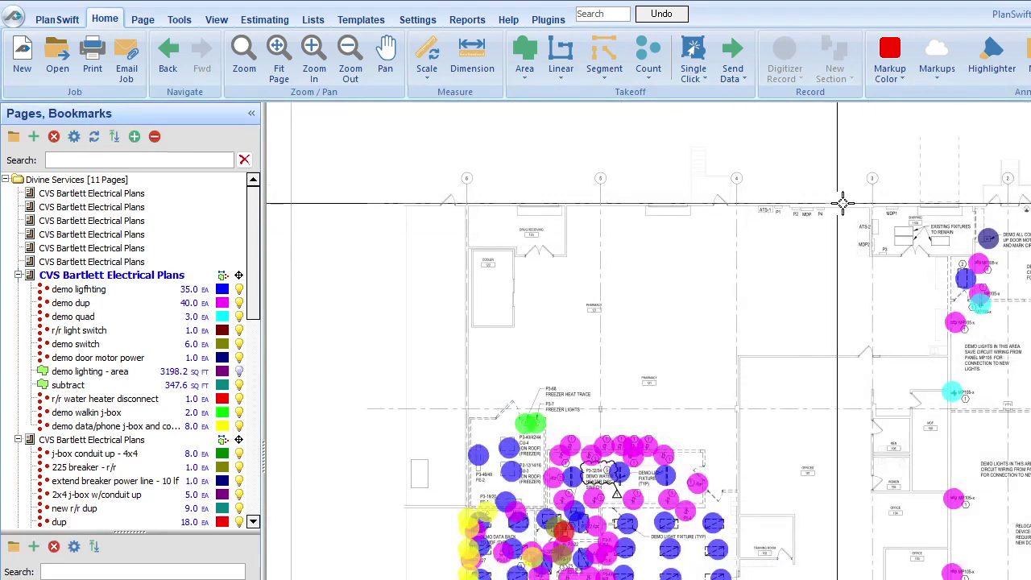
scroll(890, 224, up, 3)
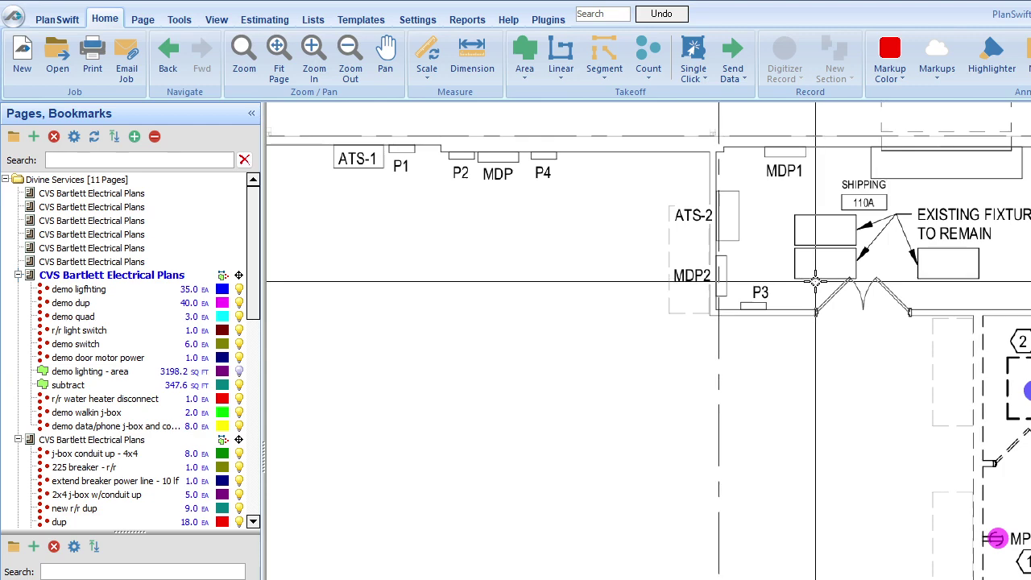
Examine the water heater disconnect, switches, receptacles and light fixtures marked for demolition in the rooms below the freezer
scroll(887, 279, down, 3)
scroll(645, 122, up, 3)
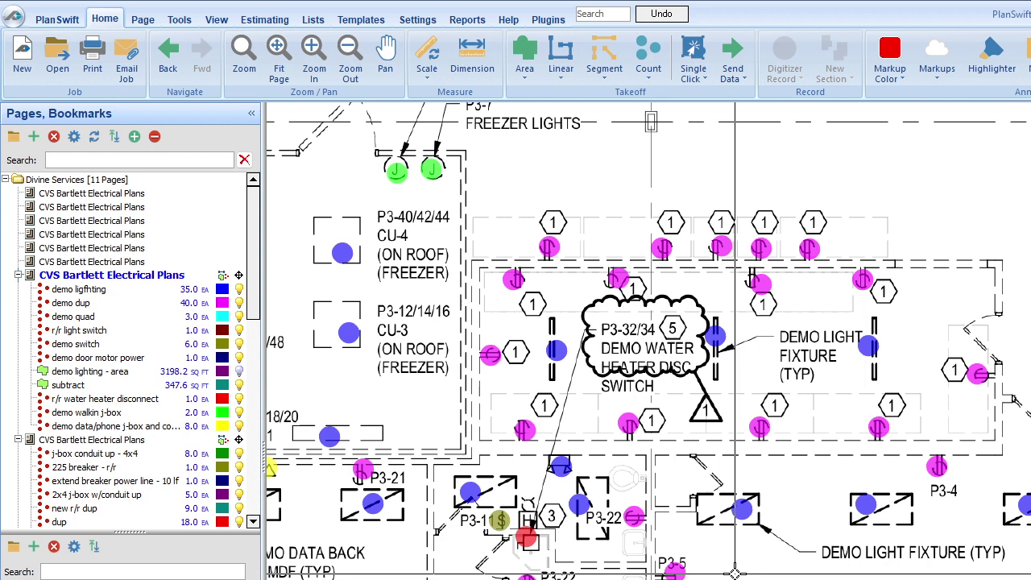
scroll(747, 431, down, 2)
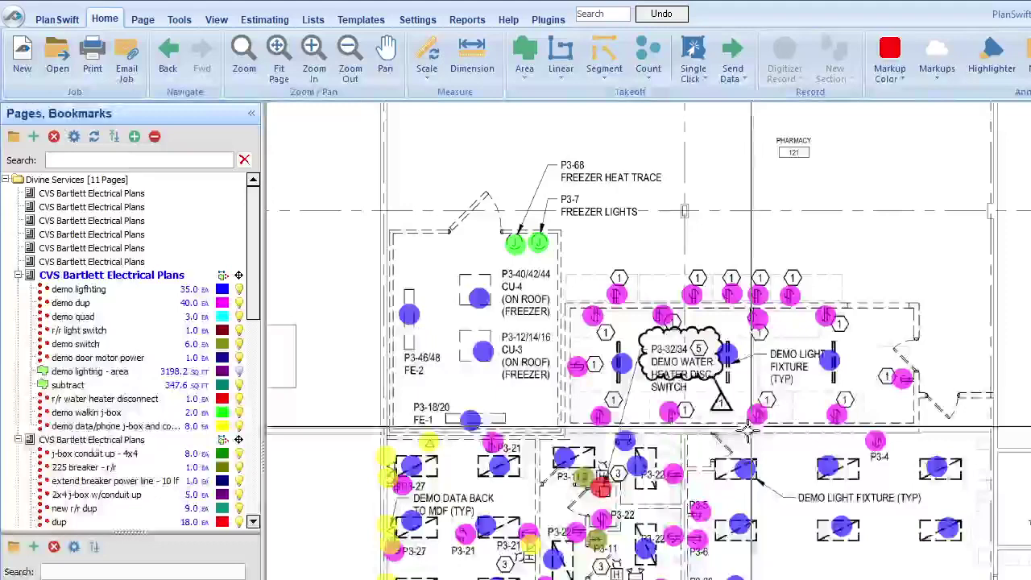
scroll(749, 435, up, 2)
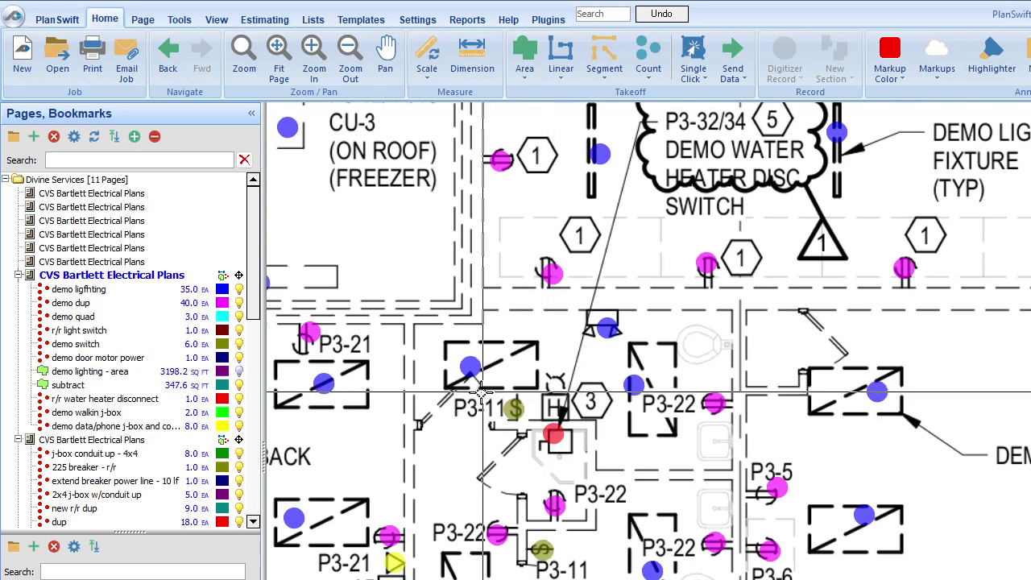
scroll(481, 393, down, 5)
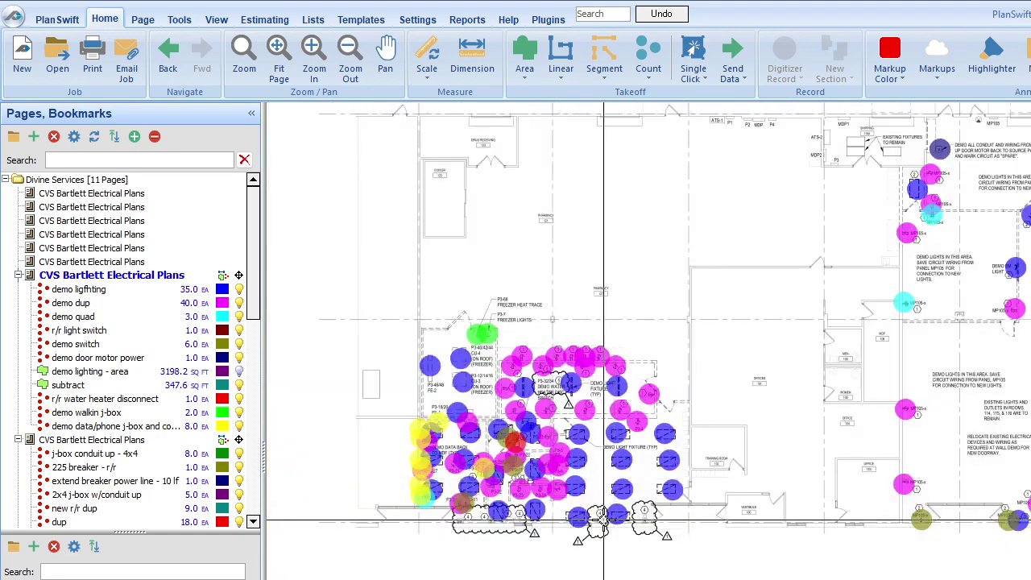
scroll(612, 515, up, 3)
scroll(607, 377, up, 2)
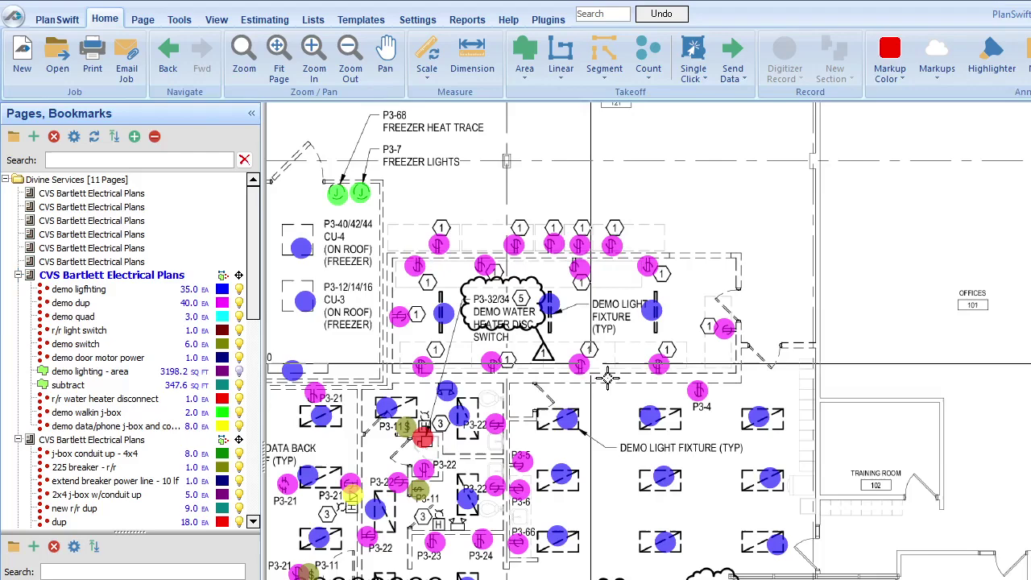
Read the drawing notes on alarm horn/strobes, items to remain and the water heater relocation
scroll(607, 377, down, 4)
scroll(817, 214, up, 4)
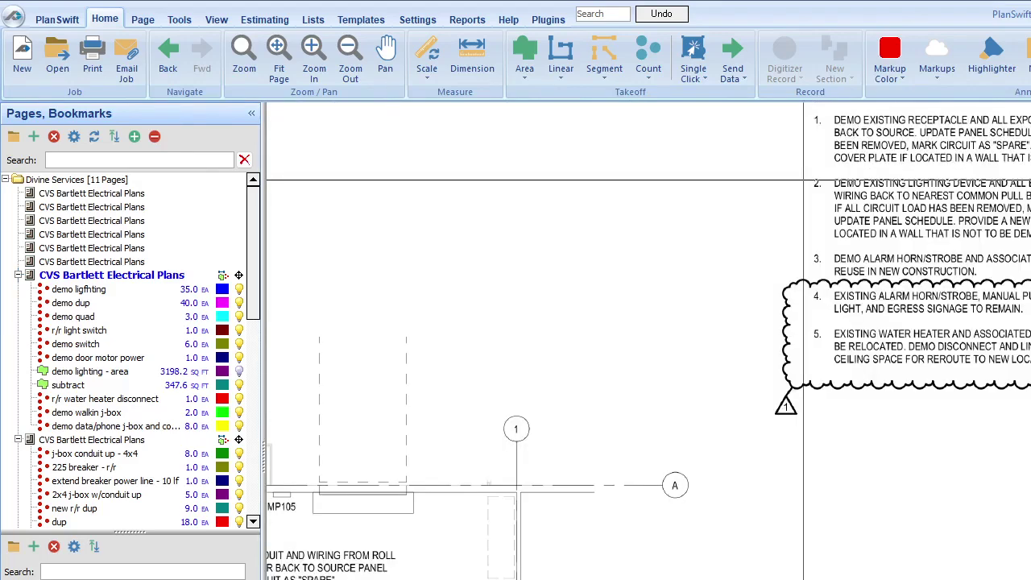
scroll(816, 214, up, 1)
scroll(844, 244, up, 2)
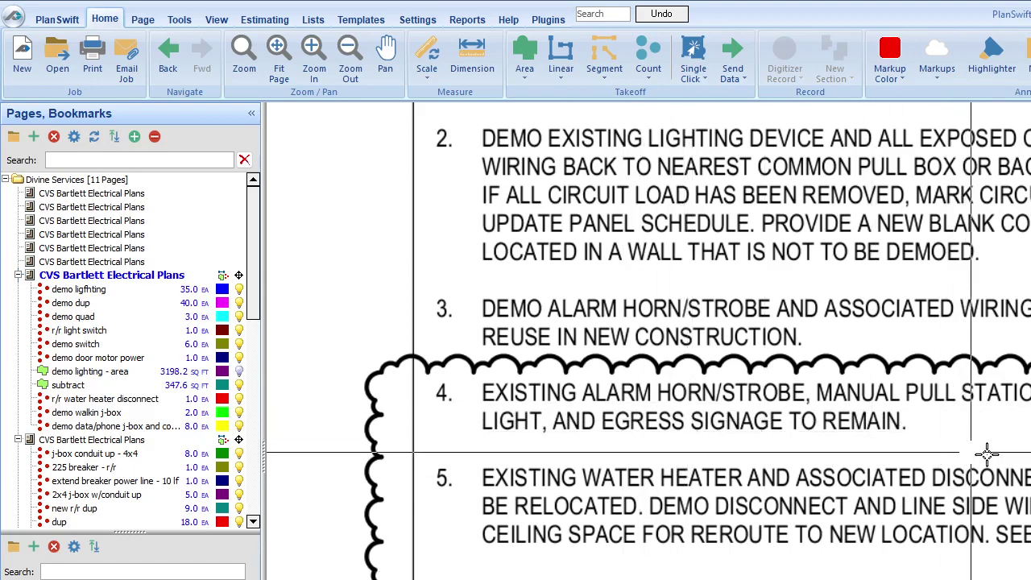
Compare the water heater disconnect callout and other keyed symbols on the plan with the drawing notes
scroll(1023, 447, down, 3)
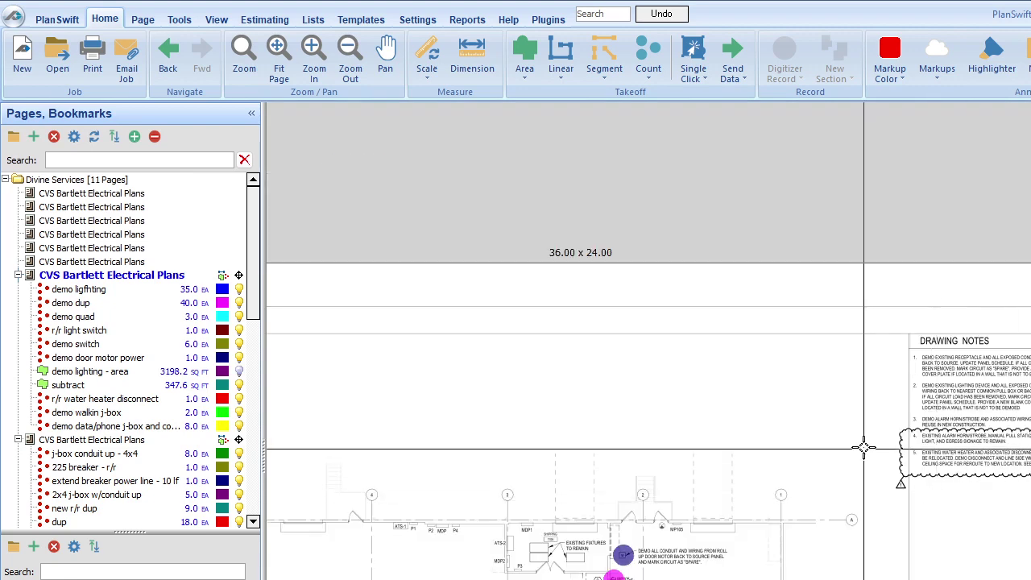
scroll(909, 438, up, 2)
scroll(820, 475, down, 2)
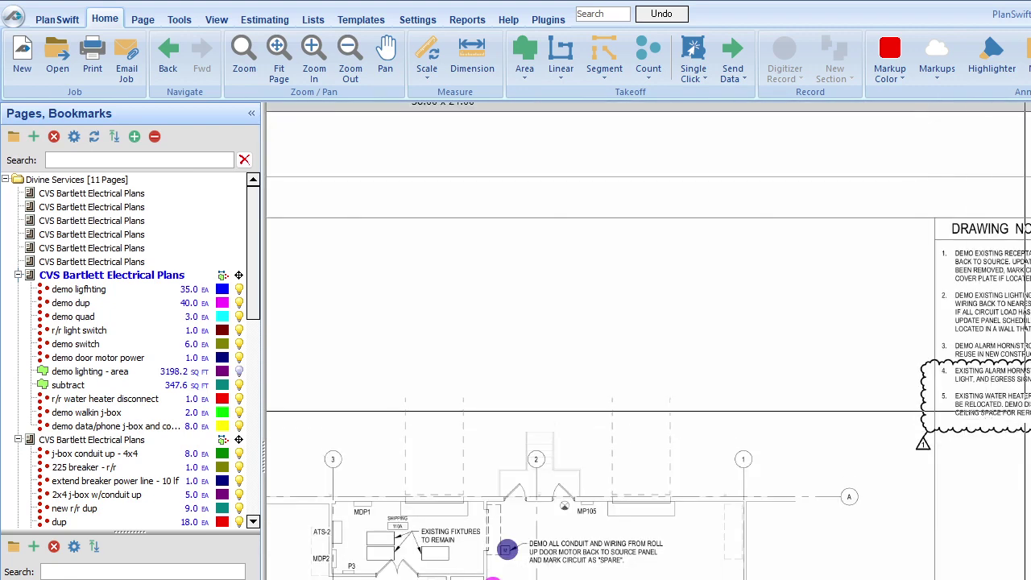
scroll(897, 414, down, 1)
scroll(404, 483, up, 4)
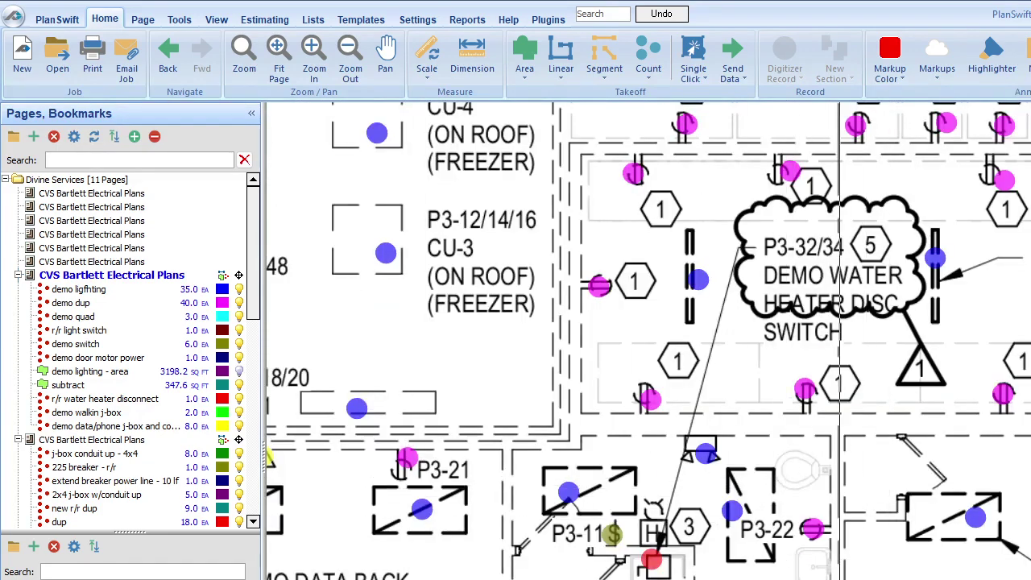
scroll(628, 480, down, 4)
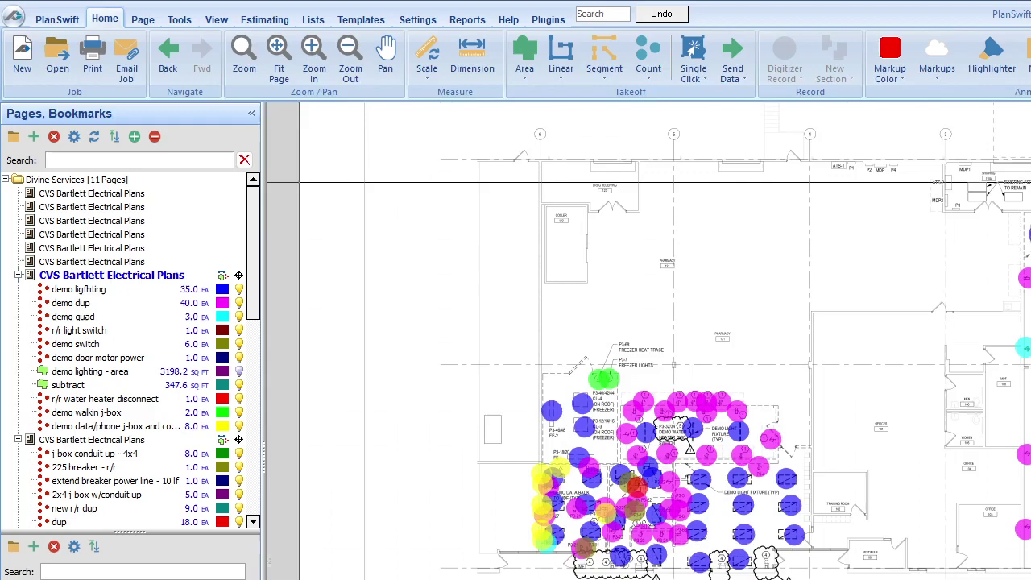
scroll(966, 194, up, 3)
scroll(905, 405, down, 5)
scroll(836, 310, up, 4)
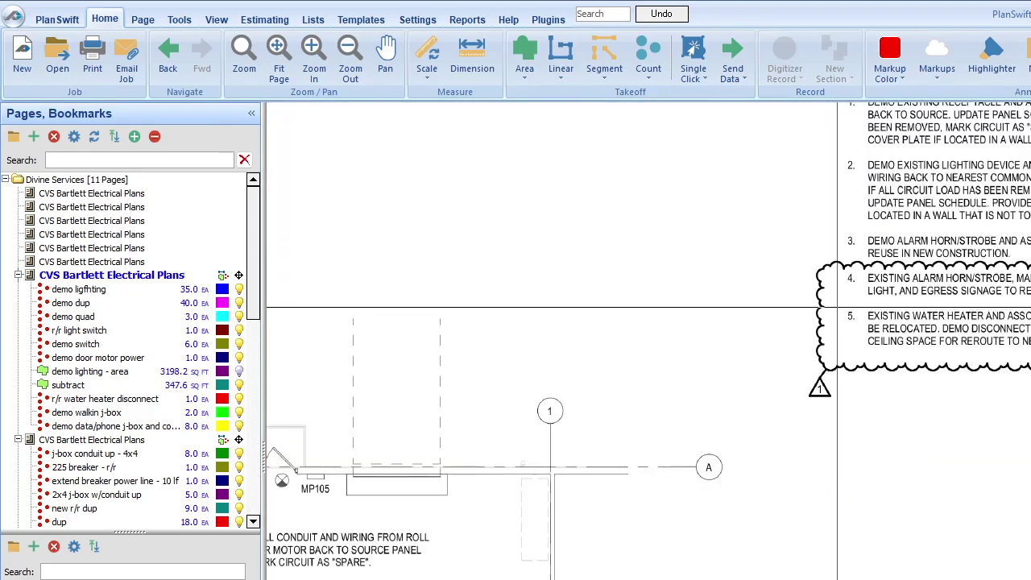
scroll(1021, 203, down, 3)
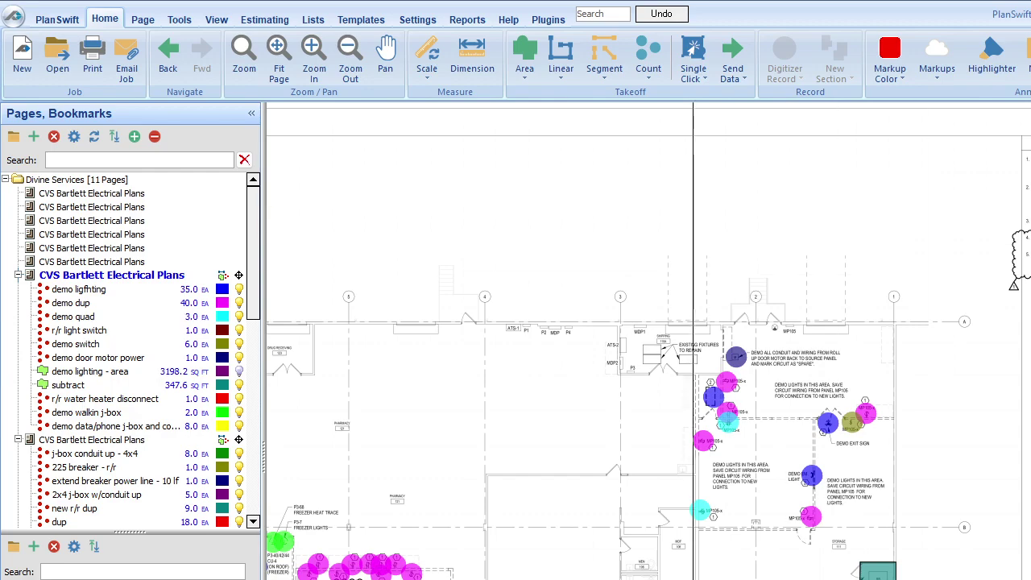
Examine the electrical panels near the shipping room and the devices around the freezer and water heater disconnect
scroll(680, 385, up, 4)
scroll(885, 299, down, 2)
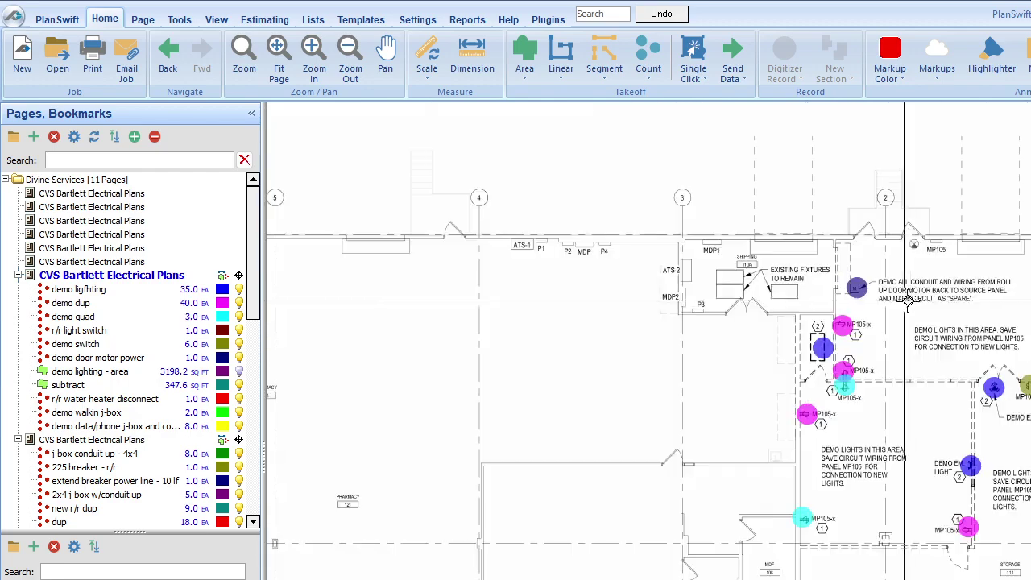
scroll(843, 388, down, 3)
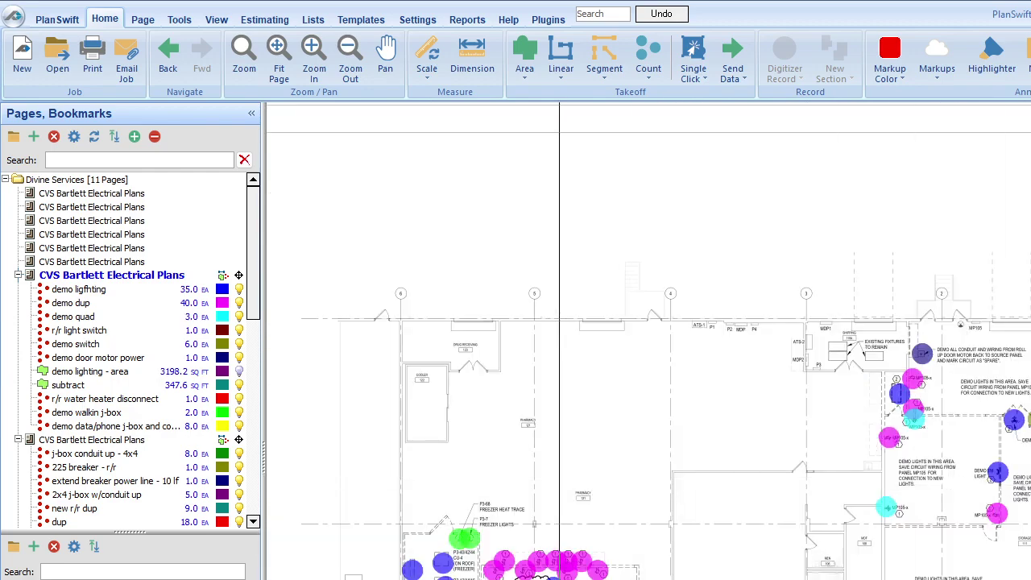
scroll(647, 451, up, 5)
scroll(646, 450, down, 2)
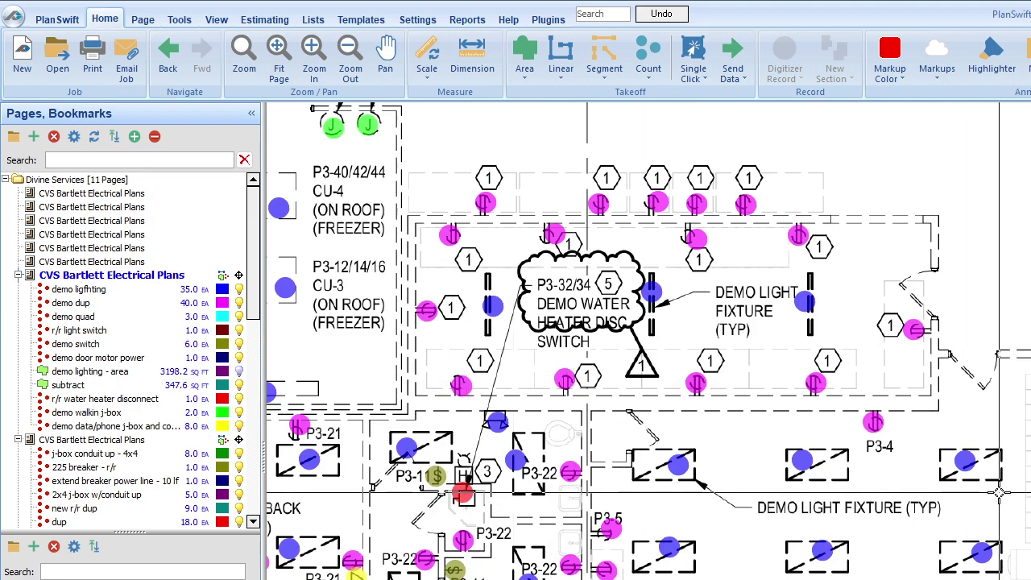
scroll(852, 387, up, 4)
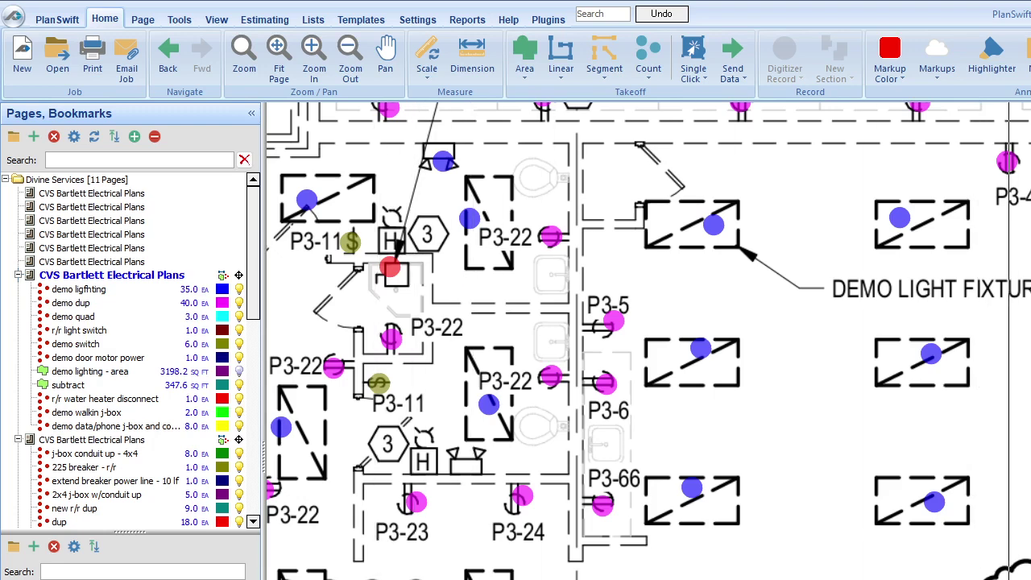
scroll(1008, 362, down, 3)
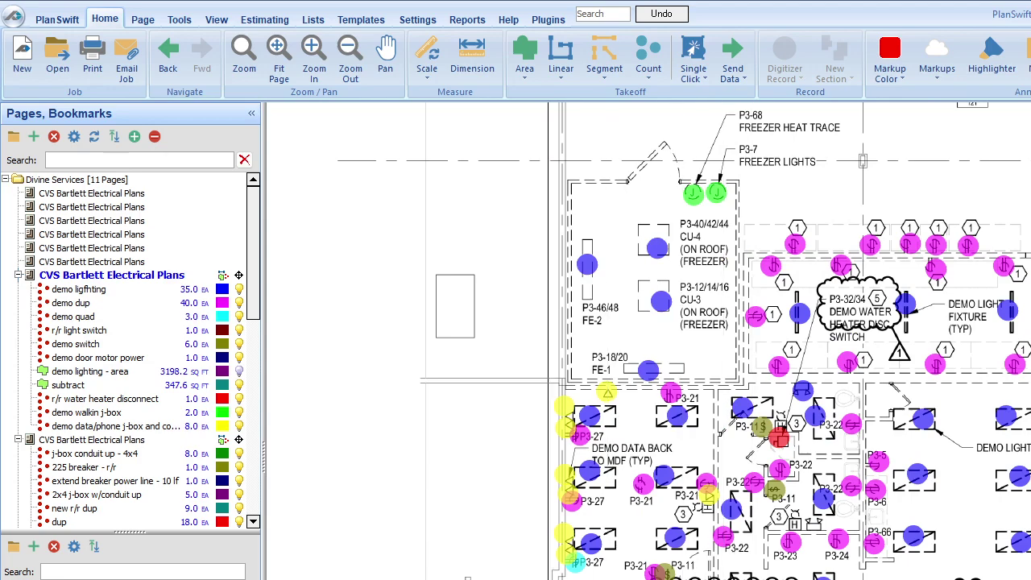
scroll(492, 378, down, 3)
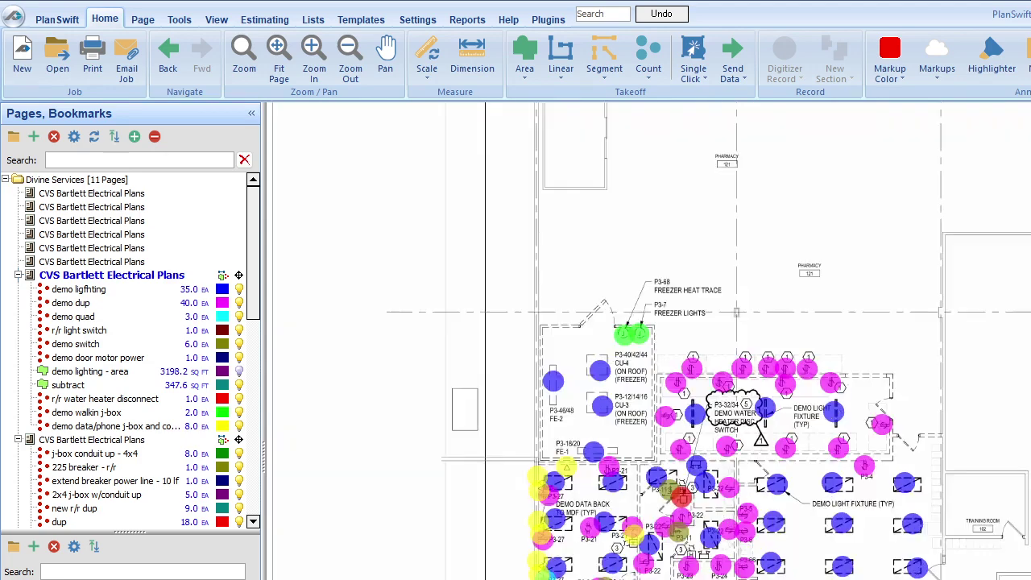
Read drawing notes 3 to 5 on alarm horn/strobes, items to remain and the water heater disconnect
scroll(805, 341, up, 5)
scroll(806, 341, up, 2)
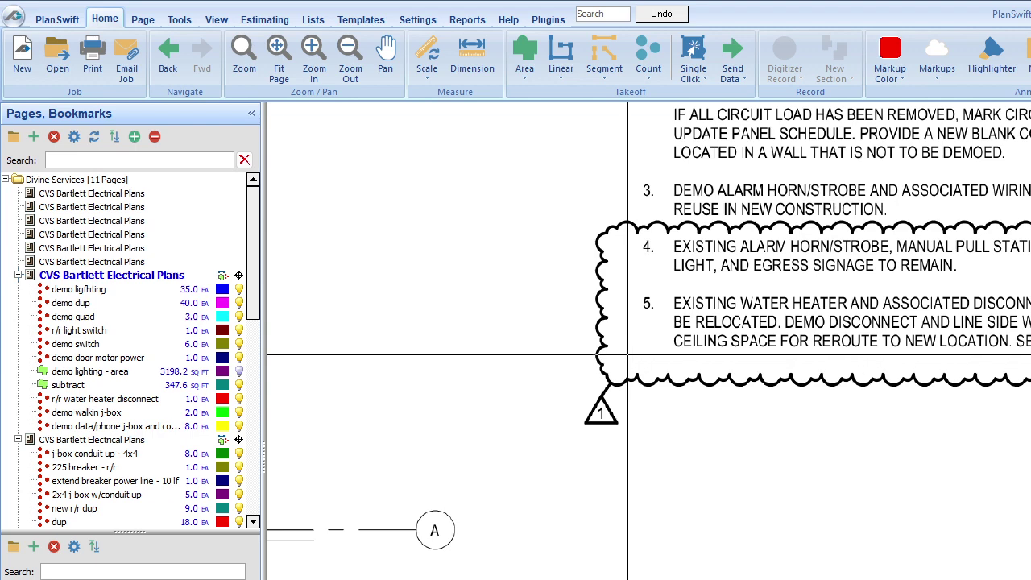
scroll(905, 322, down, 2)
scroll(905, 336, down, 1)
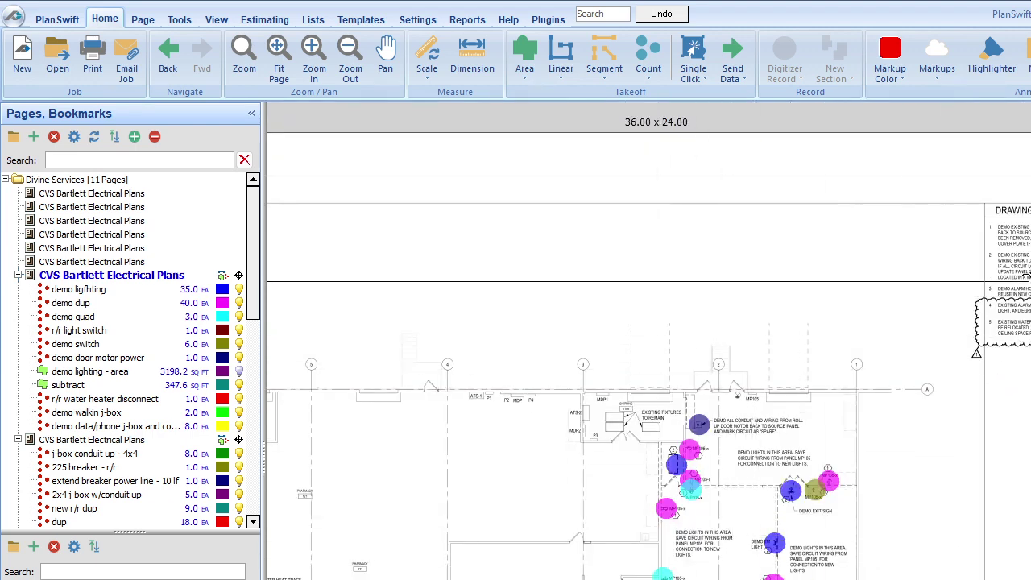
Read the plan notes on demo lights, panel MP105 circuit wiring and rooms 114, 115 and 116 around Storage 111
scroll(1019, 291, down, 1)
scroll(839, 495, up, 2)
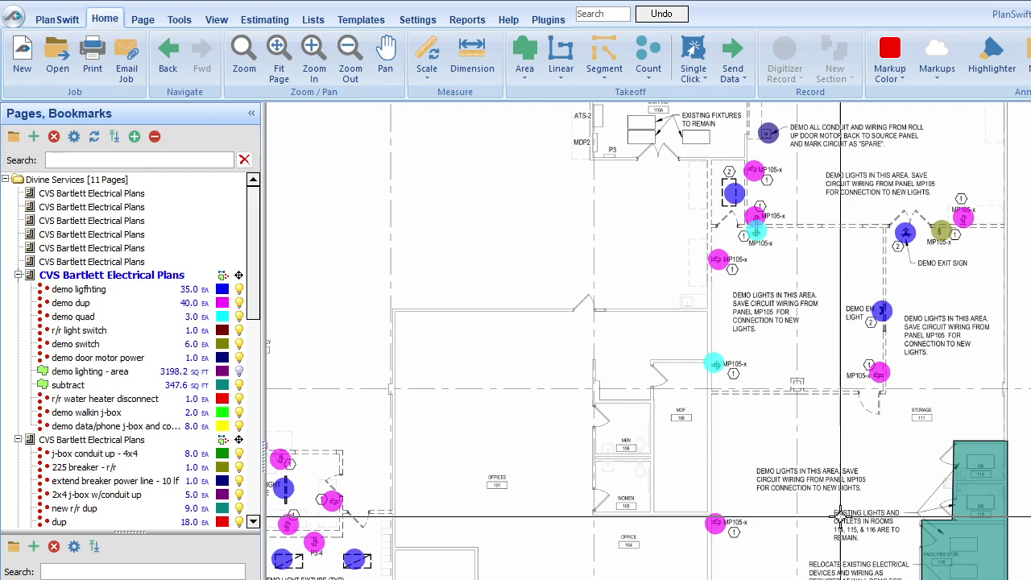
scroll(825, 495, up, 2)
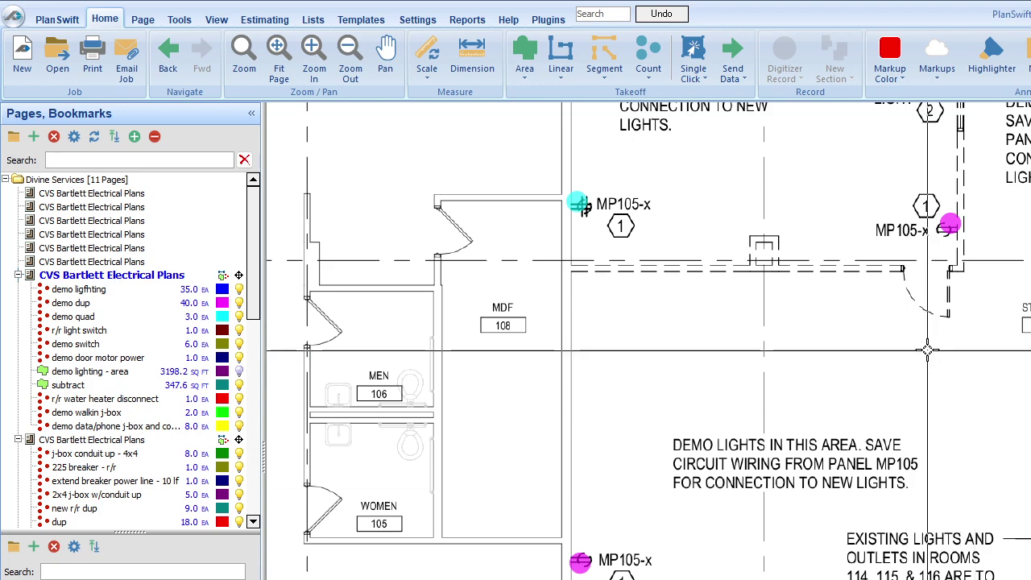
scroll(934, 354, down, 1)
scroll(977, 475, up, 2)
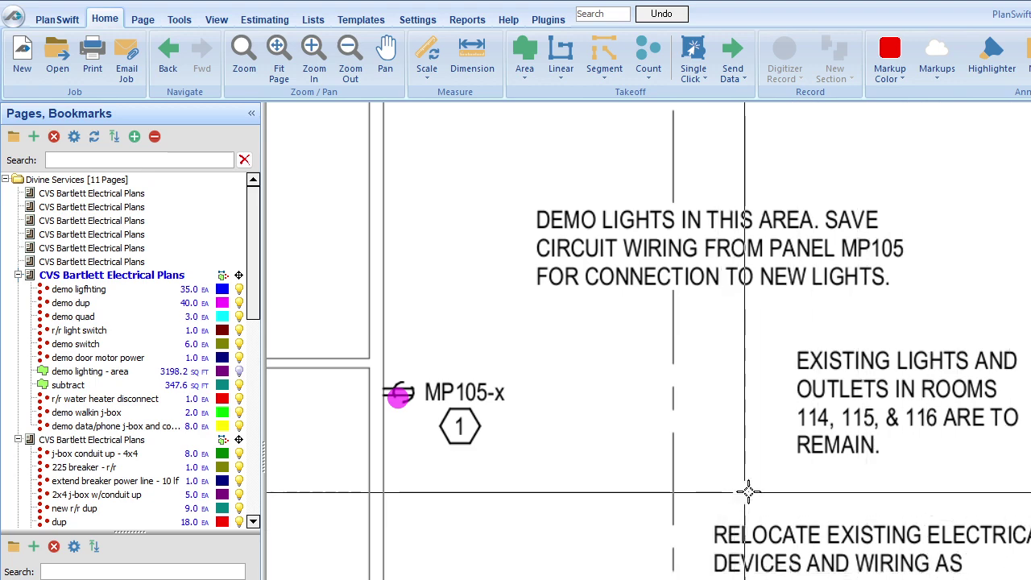
scroll(748, 488, down, 1)
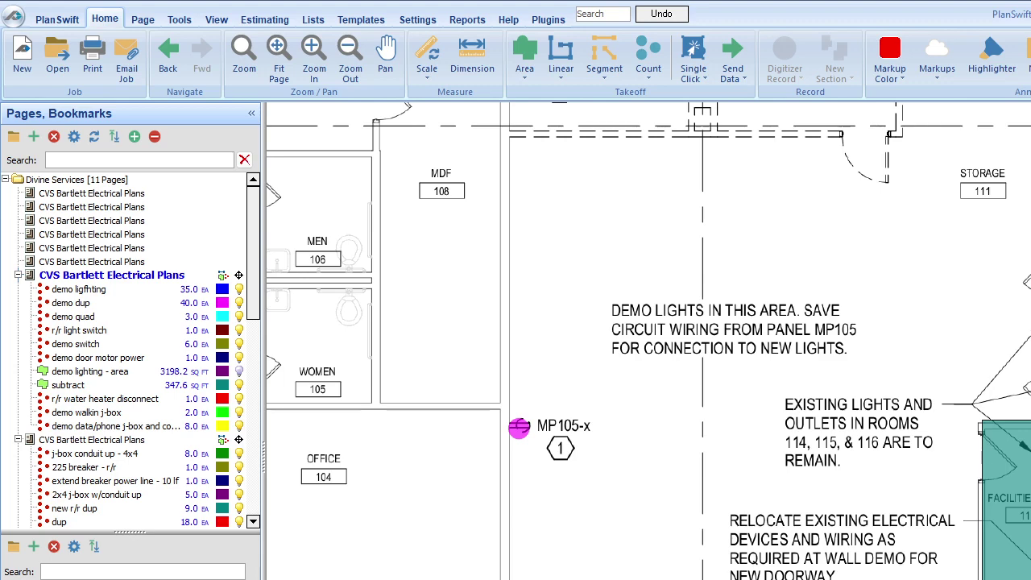
scroll(998, 443, down, 1)
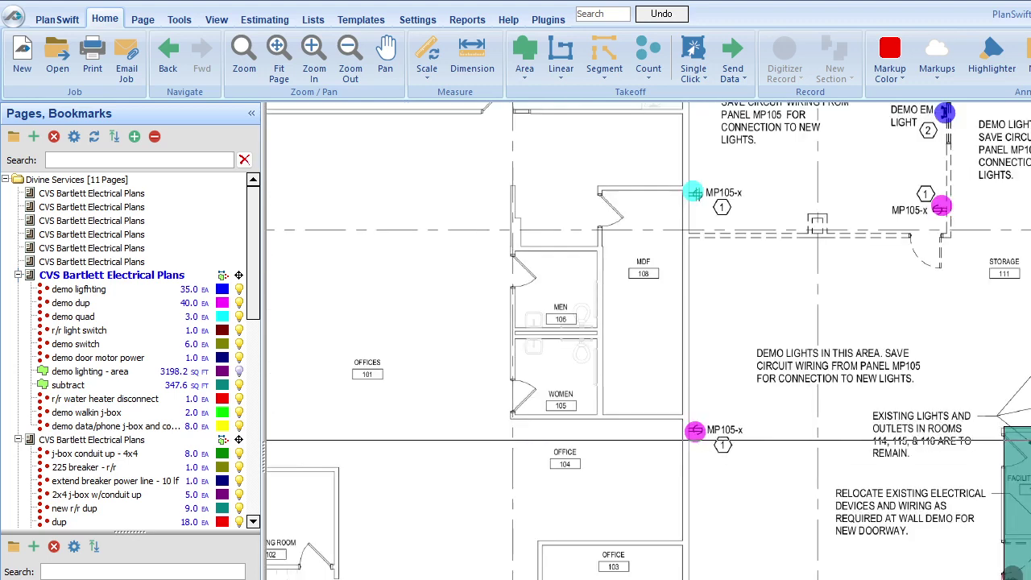
Hide the subtract area takeoff covering the rooms beside Storage 111
click(676, 491)
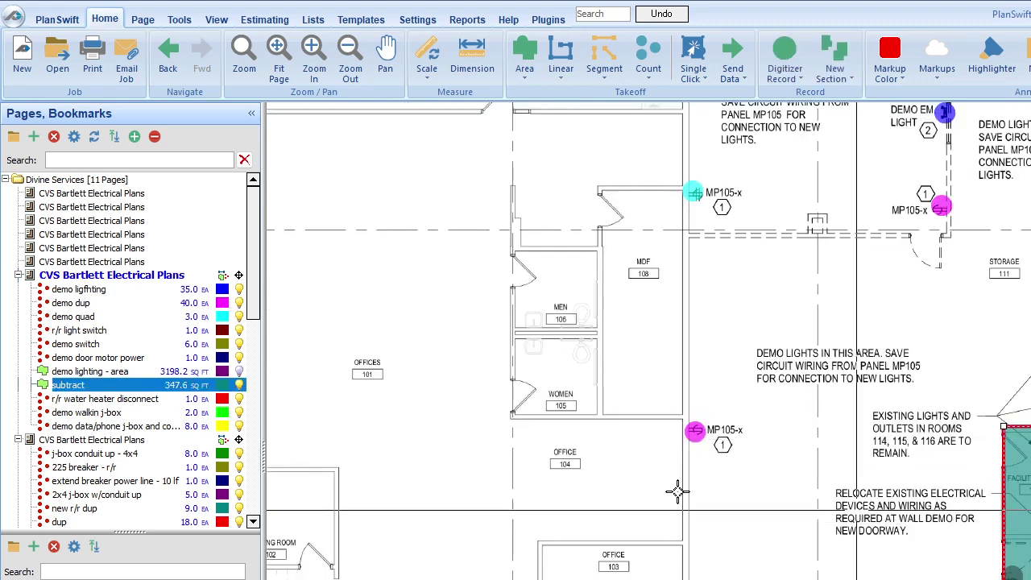
click(239, 384)
scroll(998, 556, up, 3)
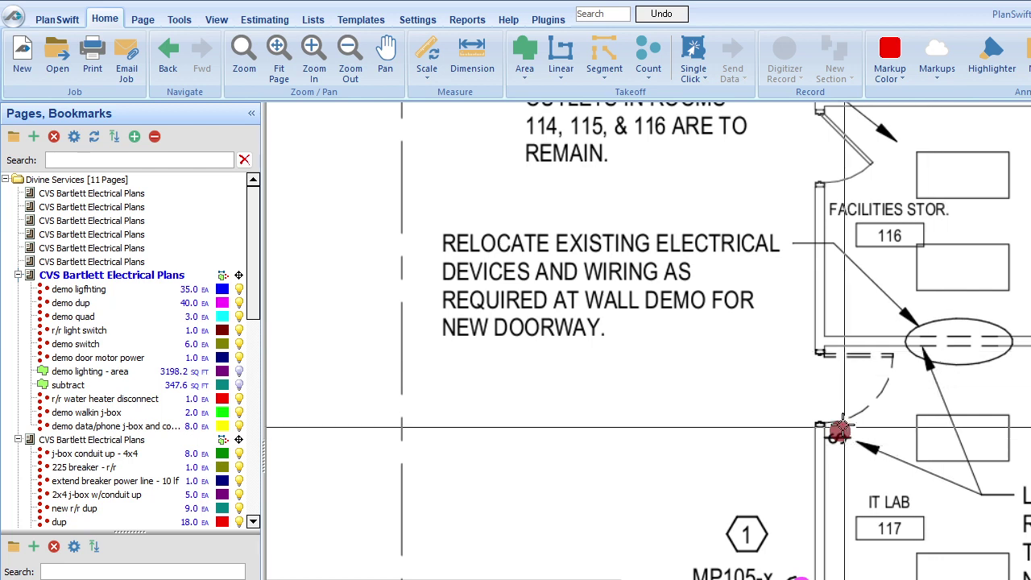
Identify the takeoff item for the light switch at IT Lab 117 and review the surrounding relocation and demo notes
click(837, 433)
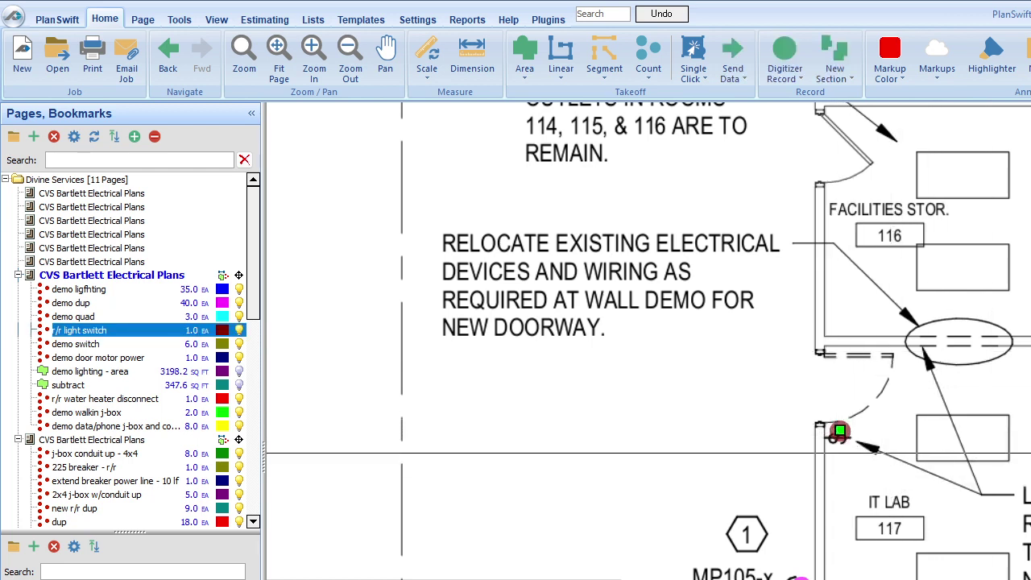
scroll(838, 454, down, 1)
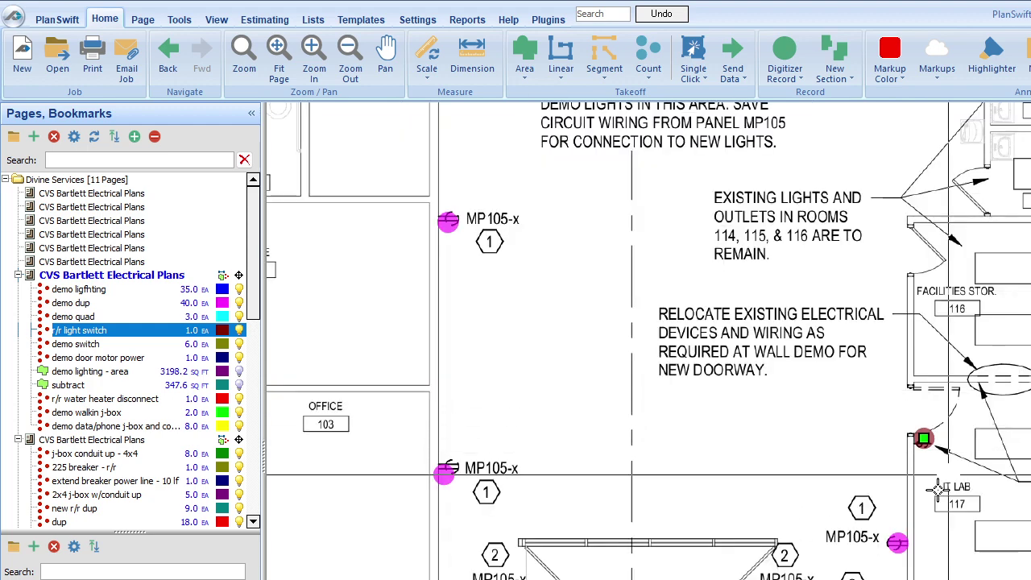
scroll(1006, 574, down, 1)
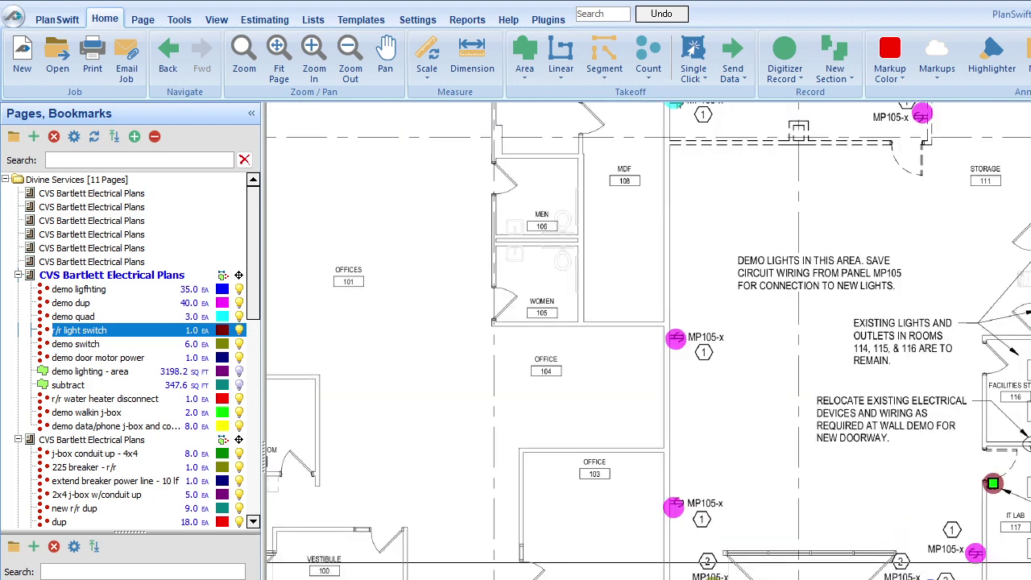
scroll(889, 324, up, 1)
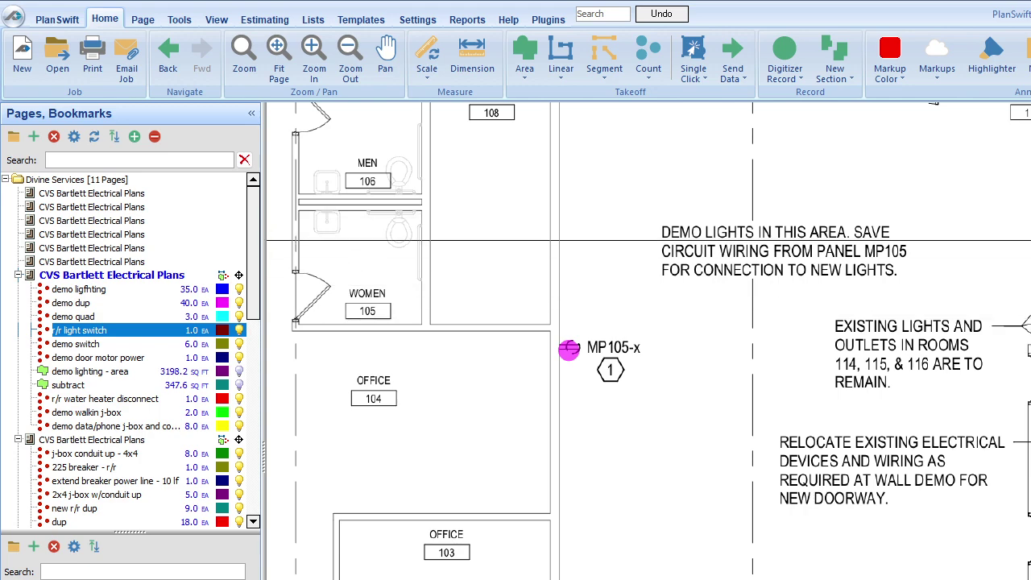
scroll(723, 355, down, 2)
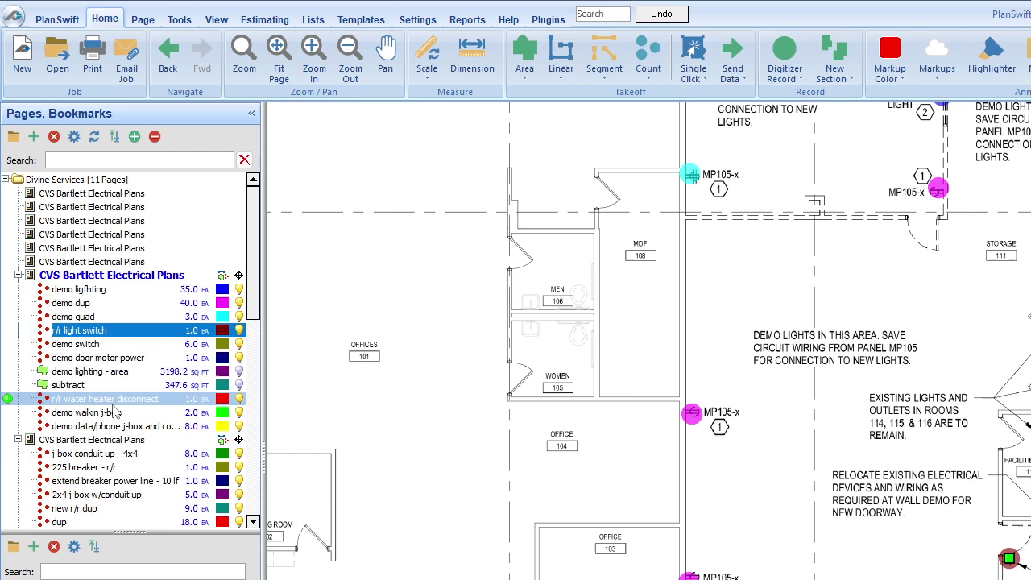
Display the demo lighting - area takeoff to check its coverage, and hide it again
click(240, 385)
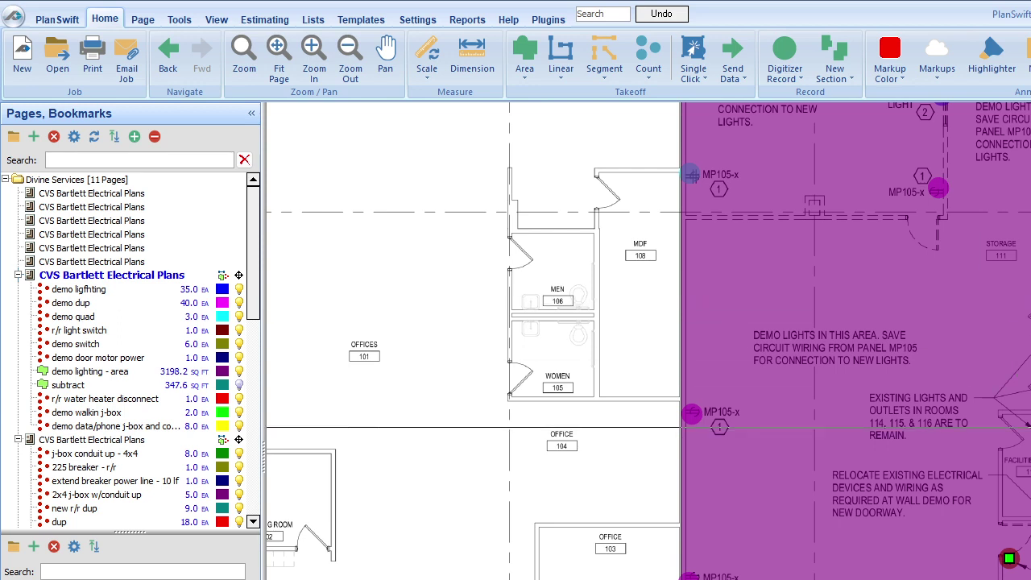
click(894, 435)
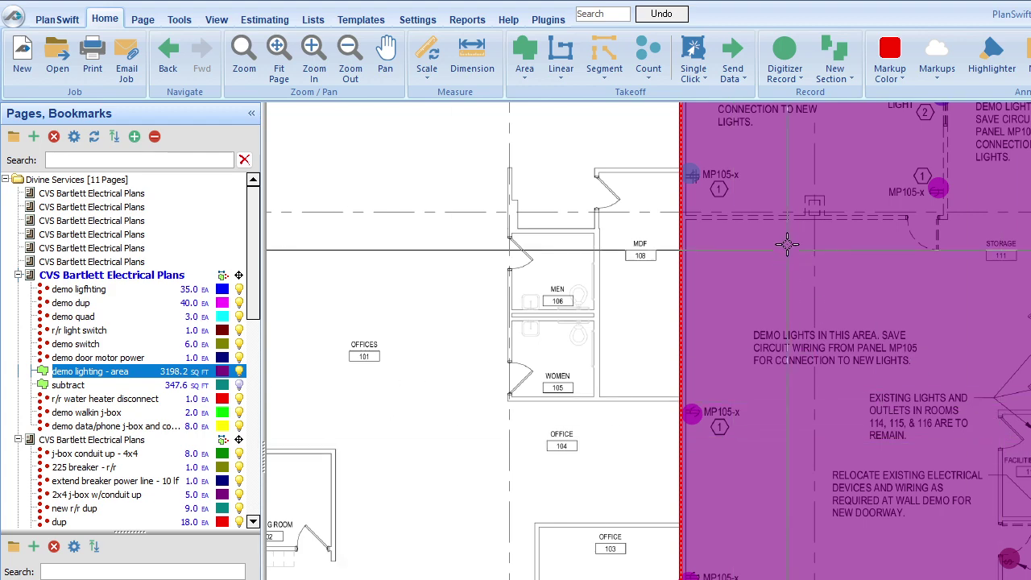
click(240, 371)
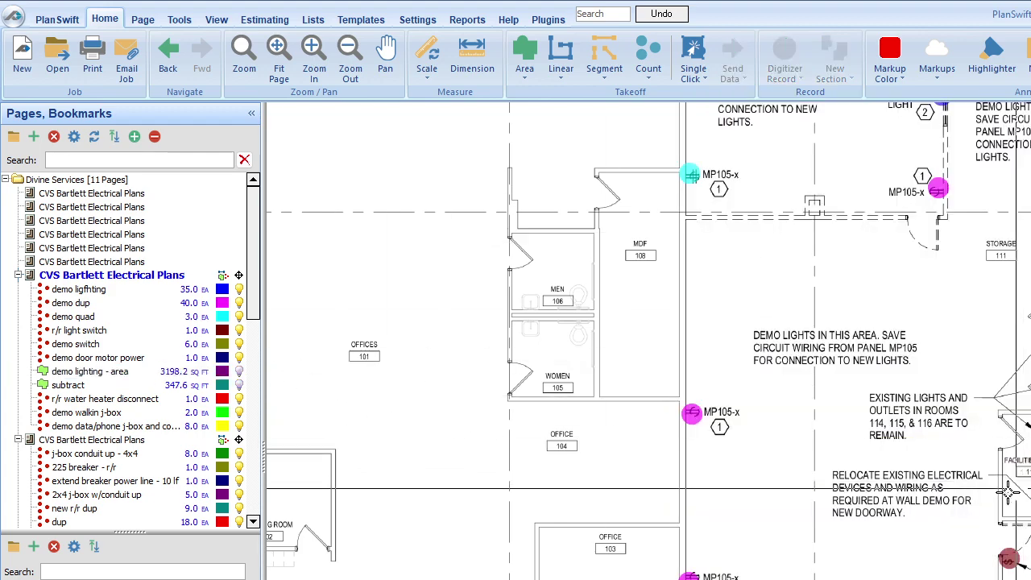
Examine the demo lights zones from Storage 111 up to the roll up door, including the emergency light and exit sign
scroll(856, 436, up, 2)
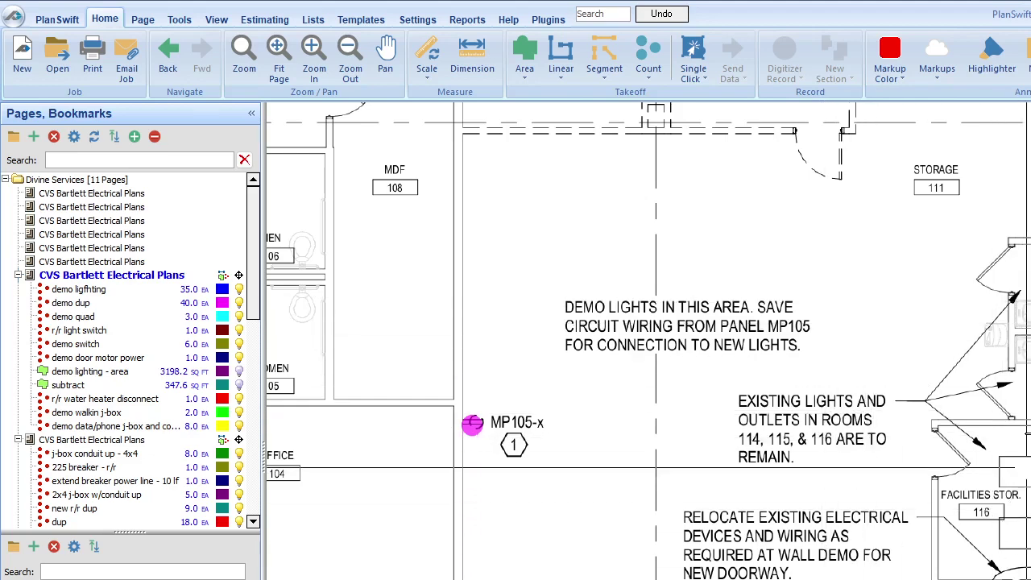
scroll(853, 321, down, 1)
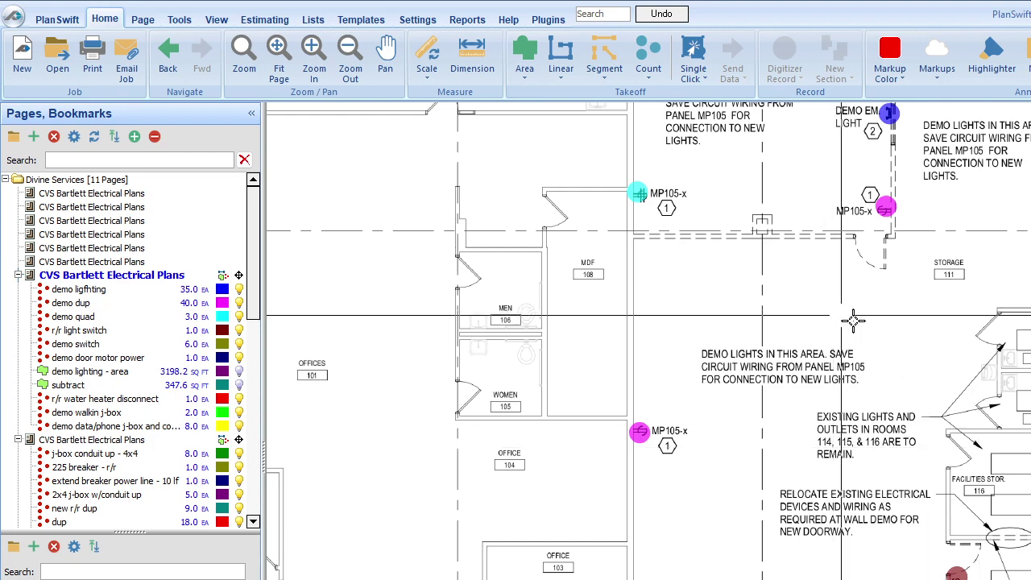
scroll(853, 321, down, 1)
scroll(1006, 246, up, 2)
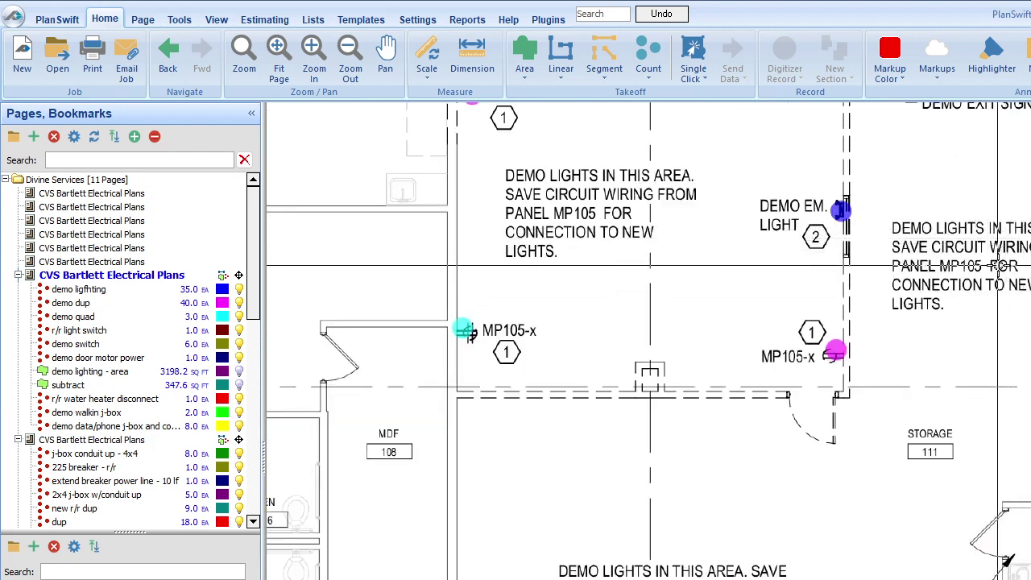
scroll(999, 265, down, 1)
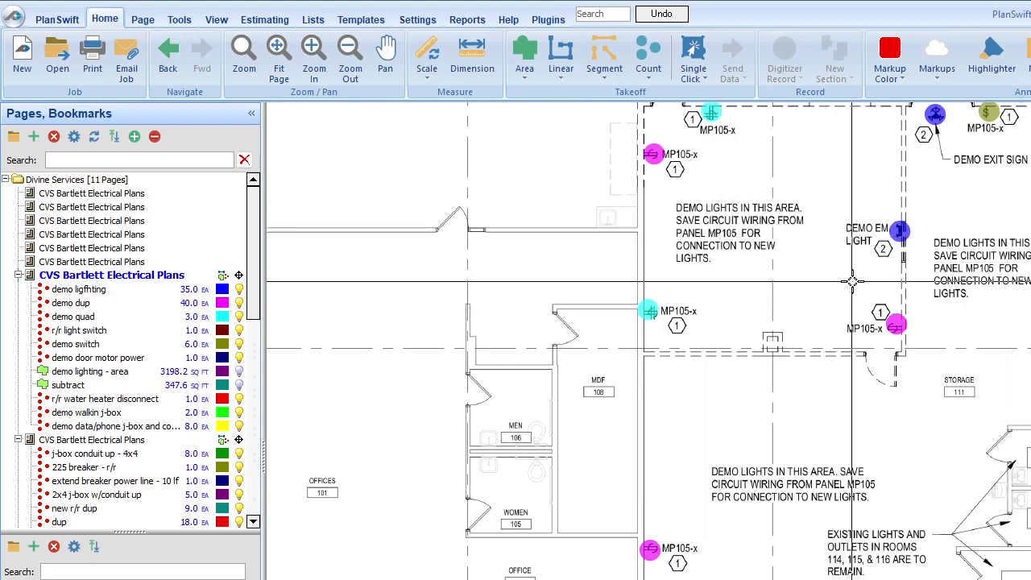
scroll(852, 281, down, 1)
scroll(858, 225, down, 1)
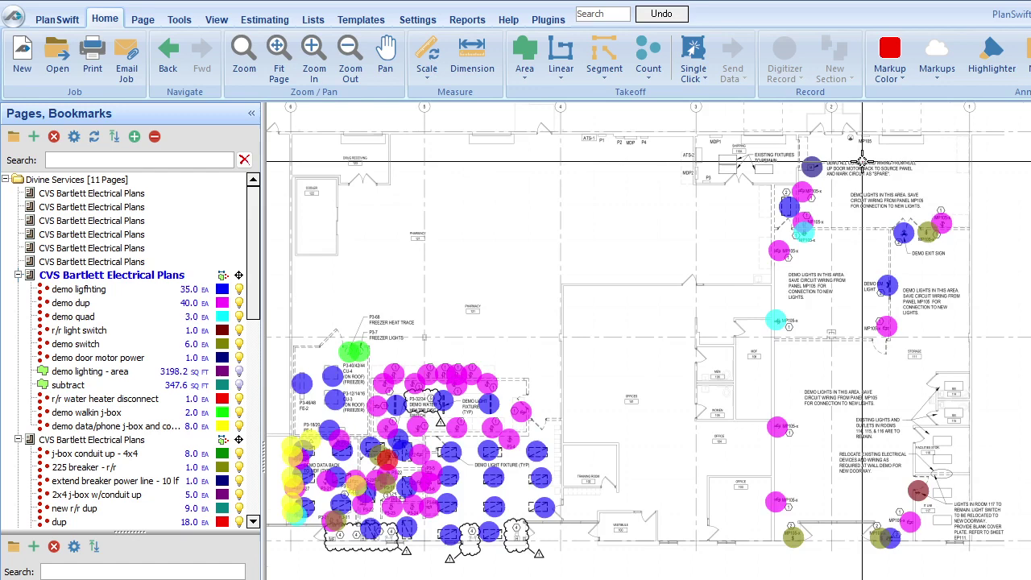
scroll(862, 162, up, 2)
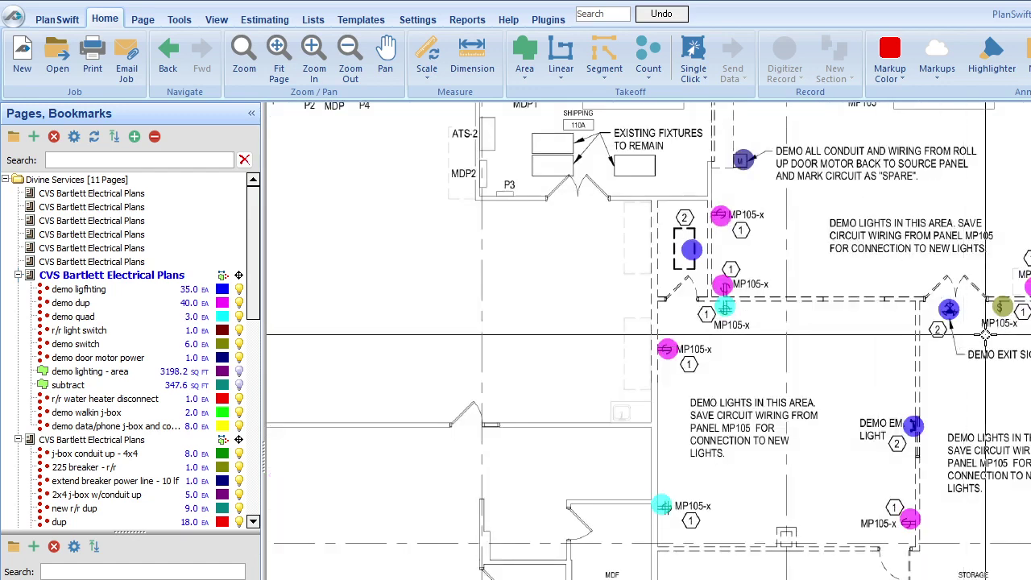
Create a solid-filled area takeoff named "lighting area" and trace its outline from the Shipping 110A corner around the demo lighting zones
click(525, 53)
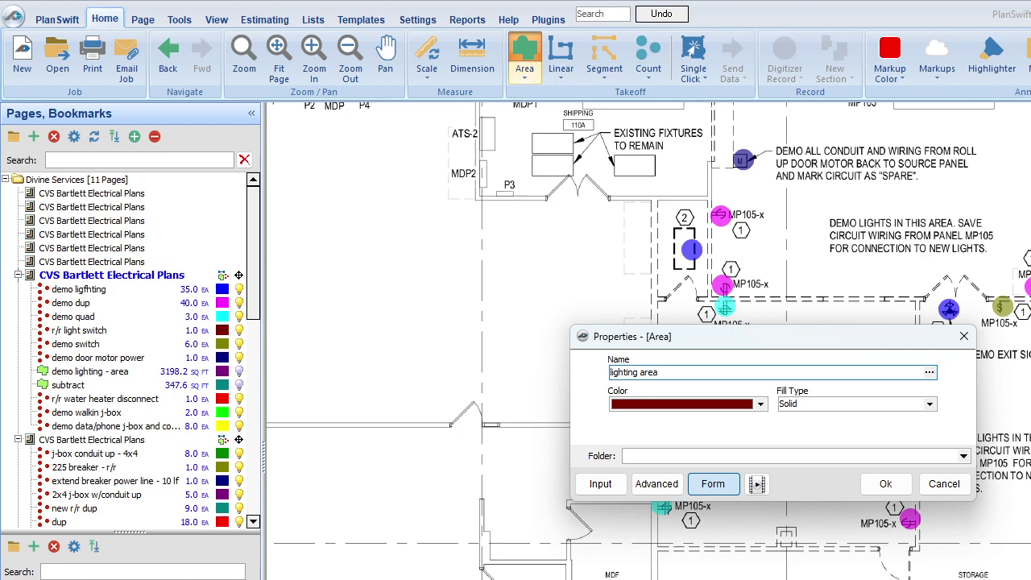
click(886, 484)
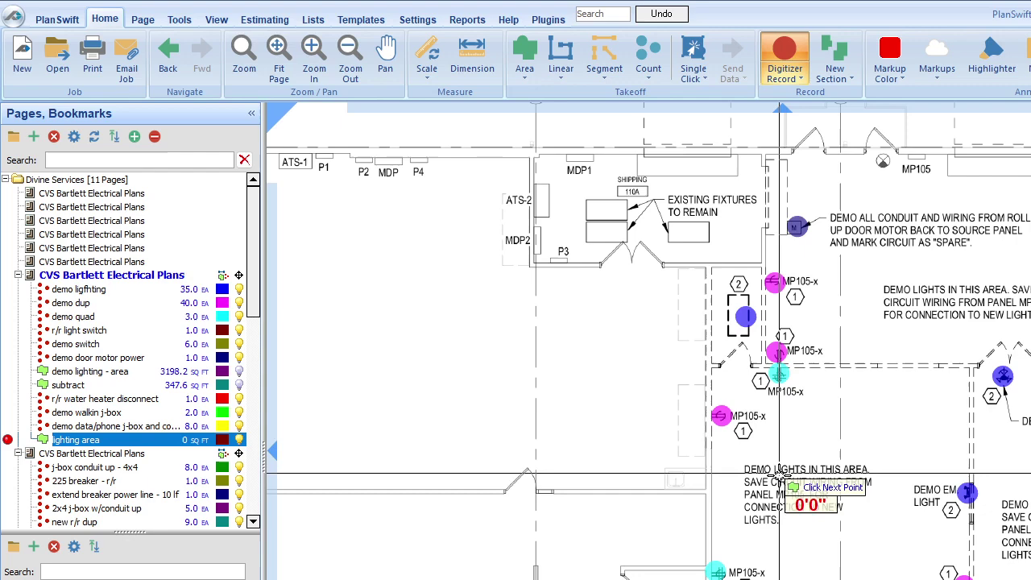
click(765, 153)
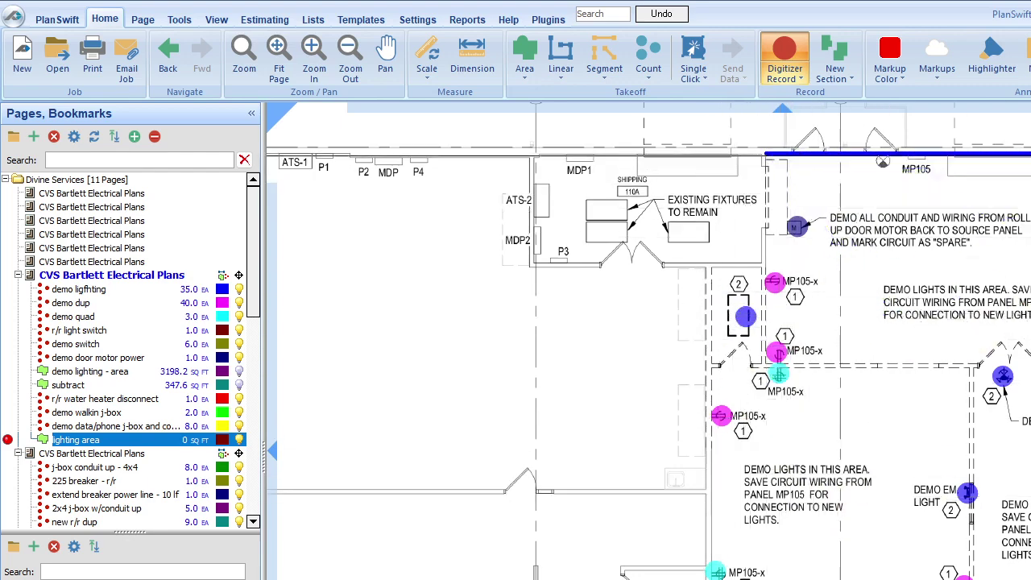
key(Return)
scroll(648, 341, down, 3)
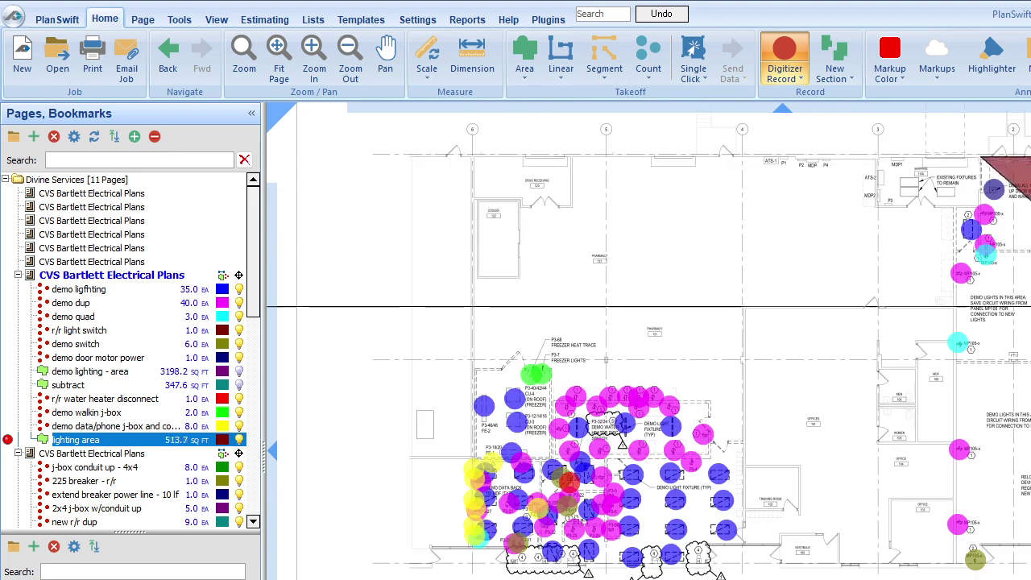
scroll(648, 340, up, 3)
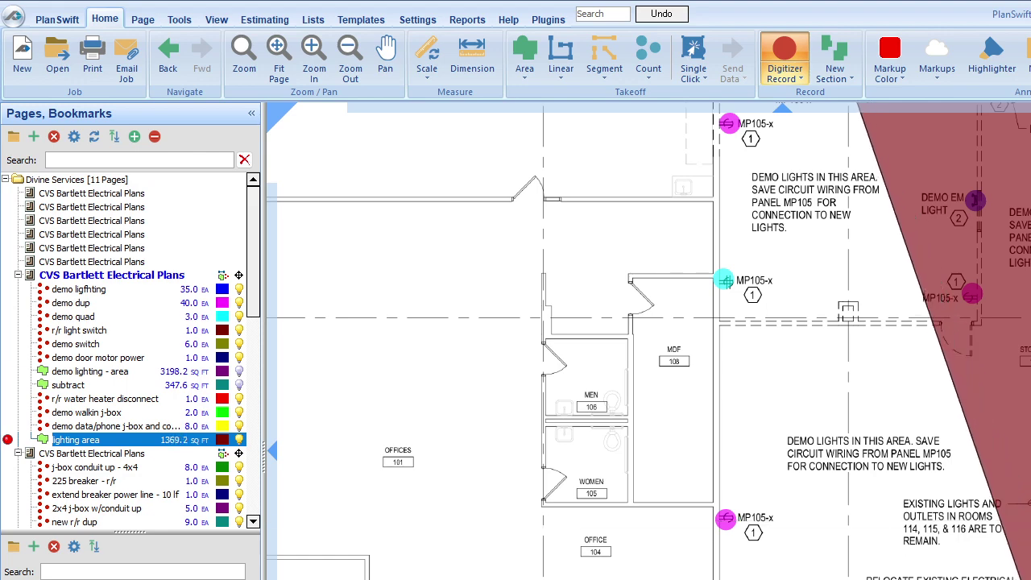
scroll(645, 338, down, 3)
scroll(564, 483, up, 4)
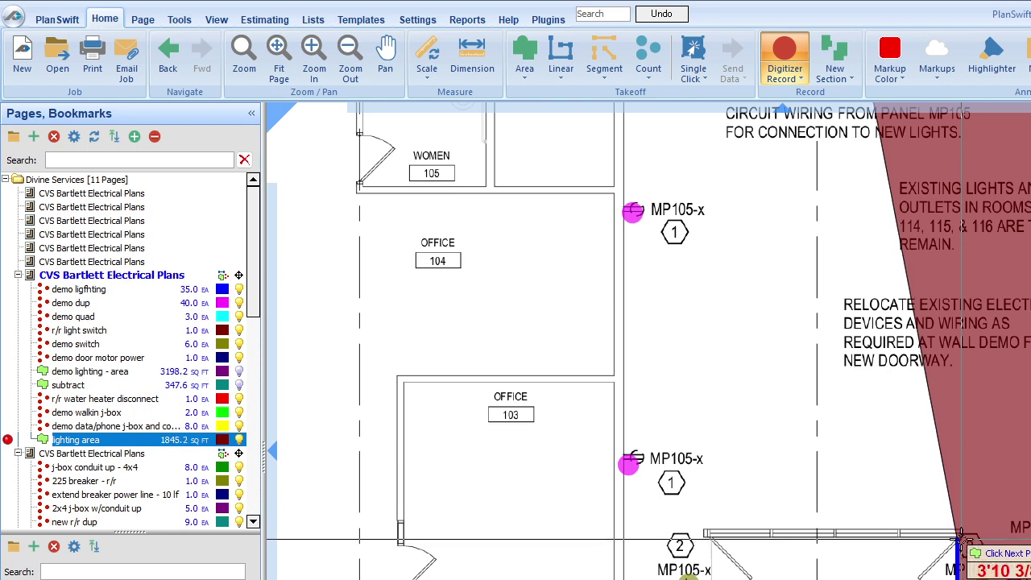
Continue the lighting area outline along the lower doorway and back up around Shipping 110A, and finish recording it
click(961, 536)
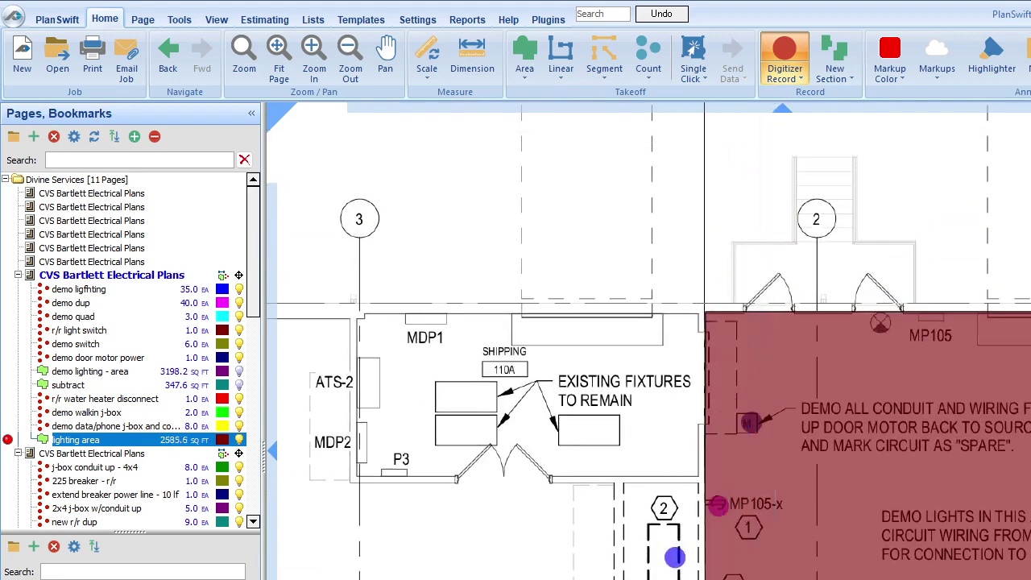
scroll(775, 515, down, 2)
scroll(747, 574, up, 3)
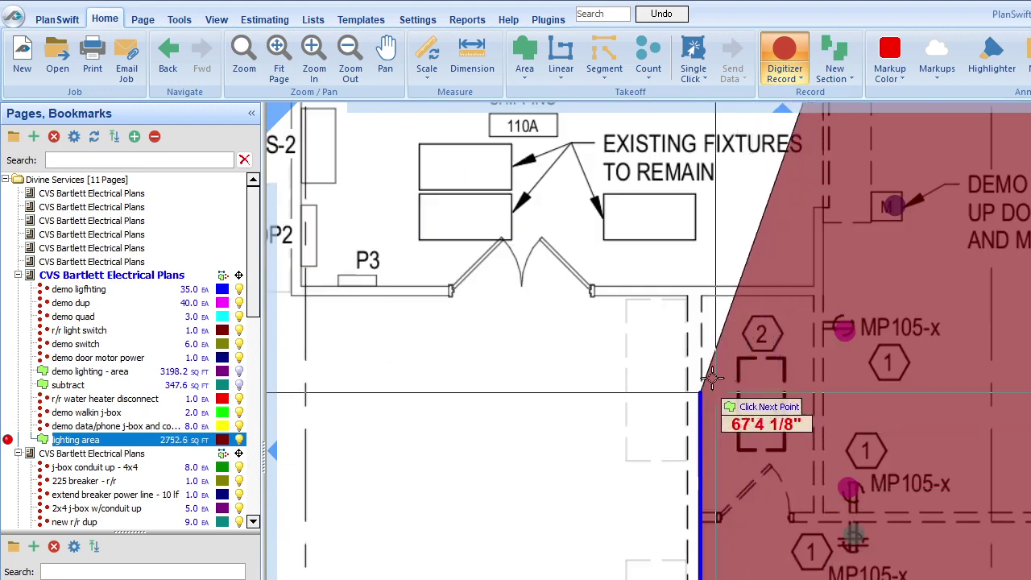
click(817, 289)
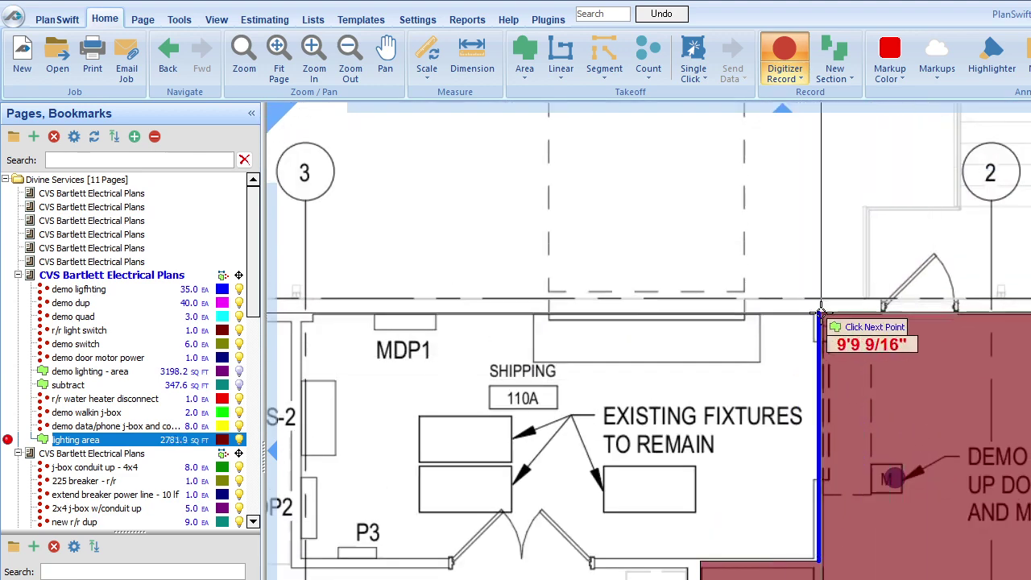
right_click(820, 312)
click(861, 350)
scroll(868, 349, down, 2)
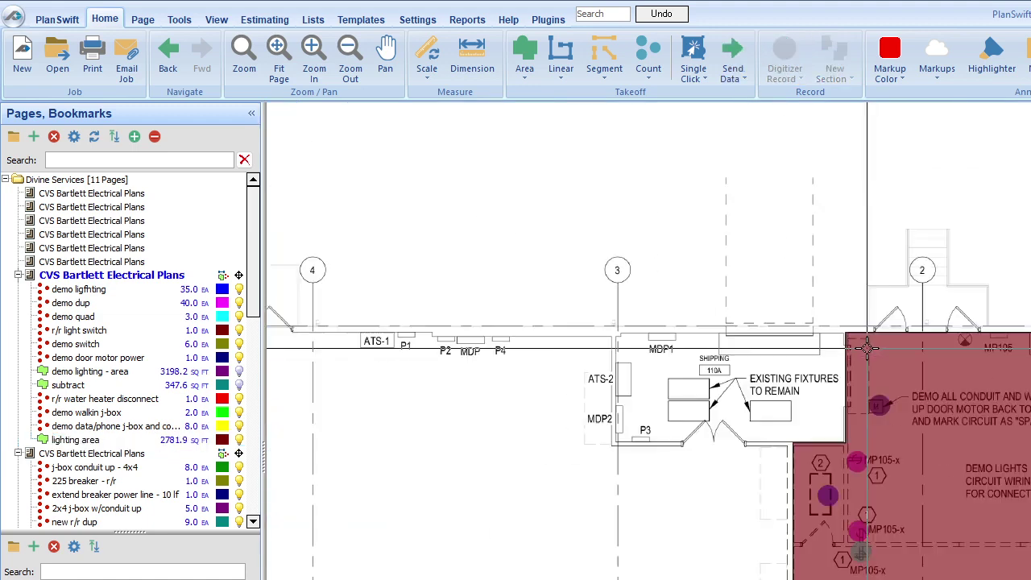
Examine the coverage and measurement details of the lighting area takeoff against the demo lights notes
scroll(867, 348, down, 2)
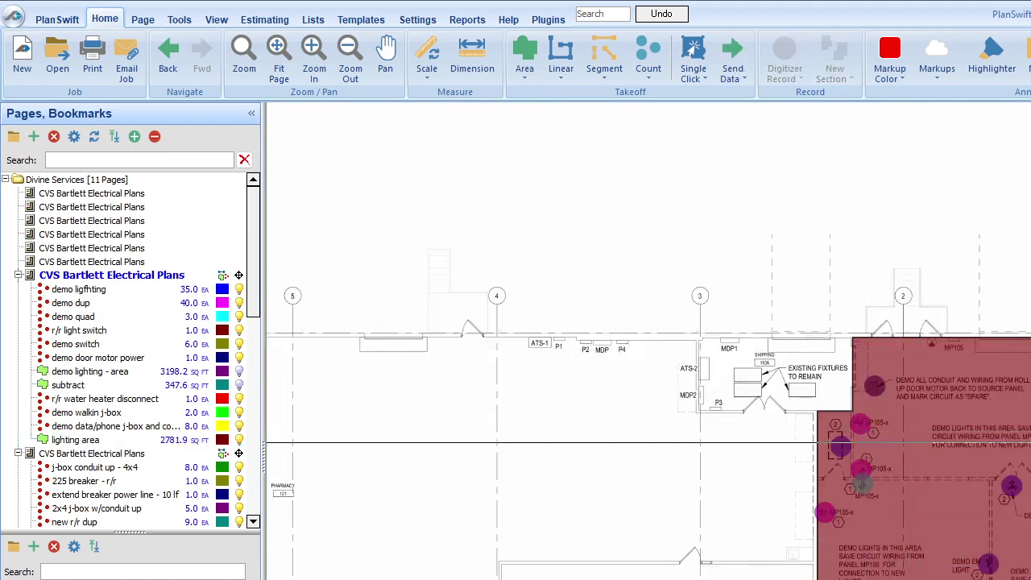
scroll(1003, 466, down, 2)
scroll(1005, 547, up, 3)
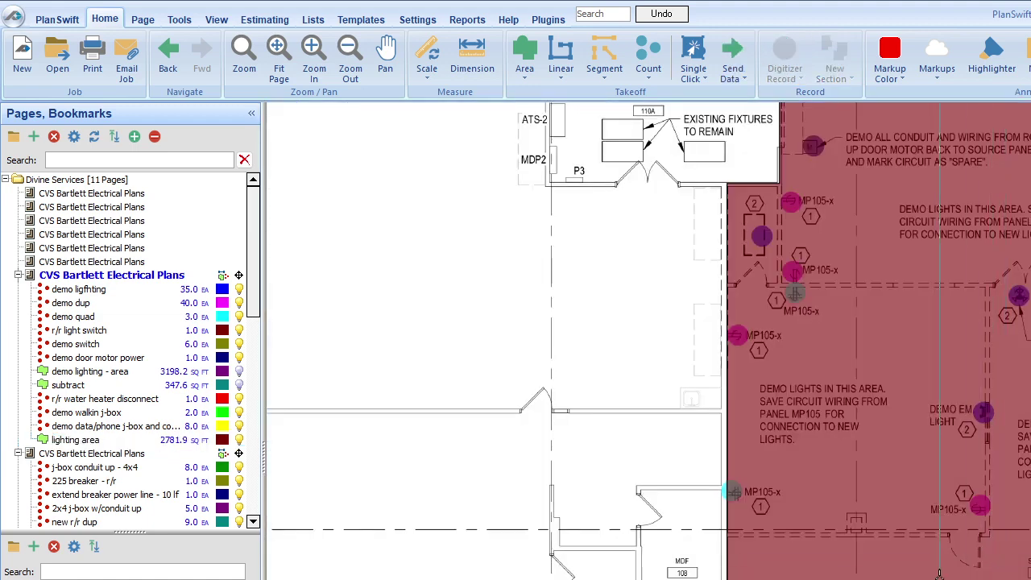
mouse_move(957, 423)
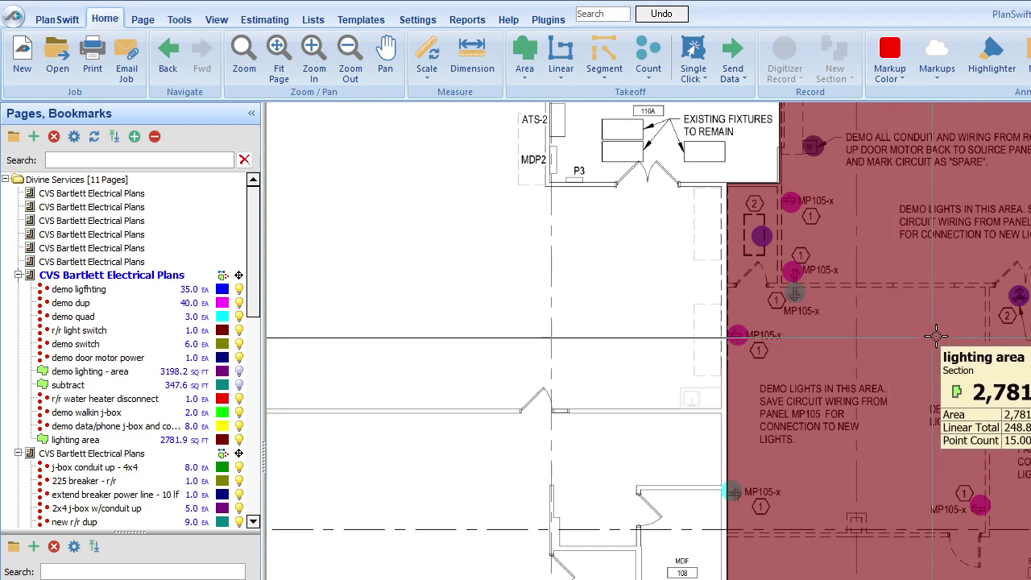
scroll(908, 309, down, 3)
scroll(785, 336, up, 2)
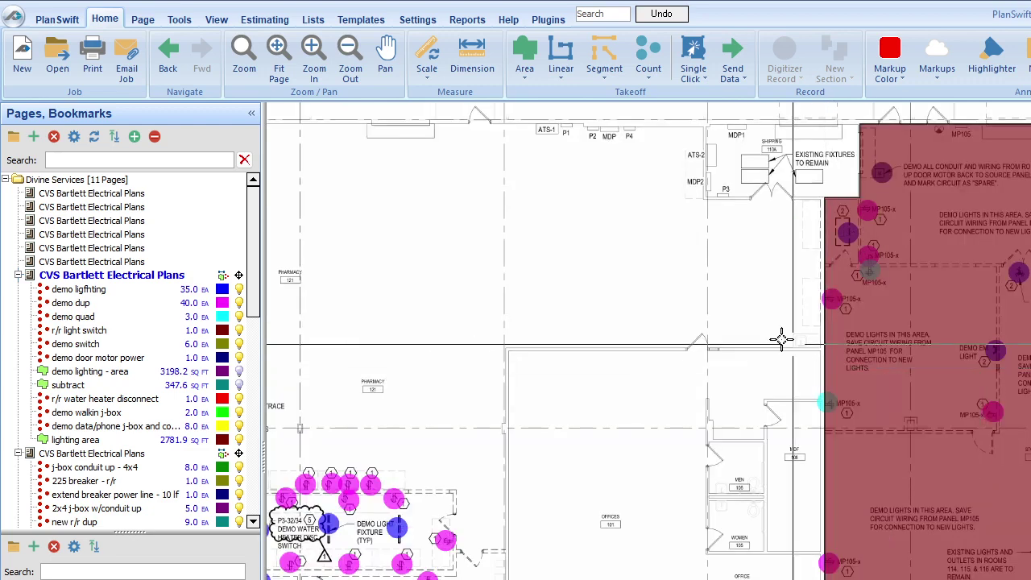
right_click(759, 331)
key(Escape)
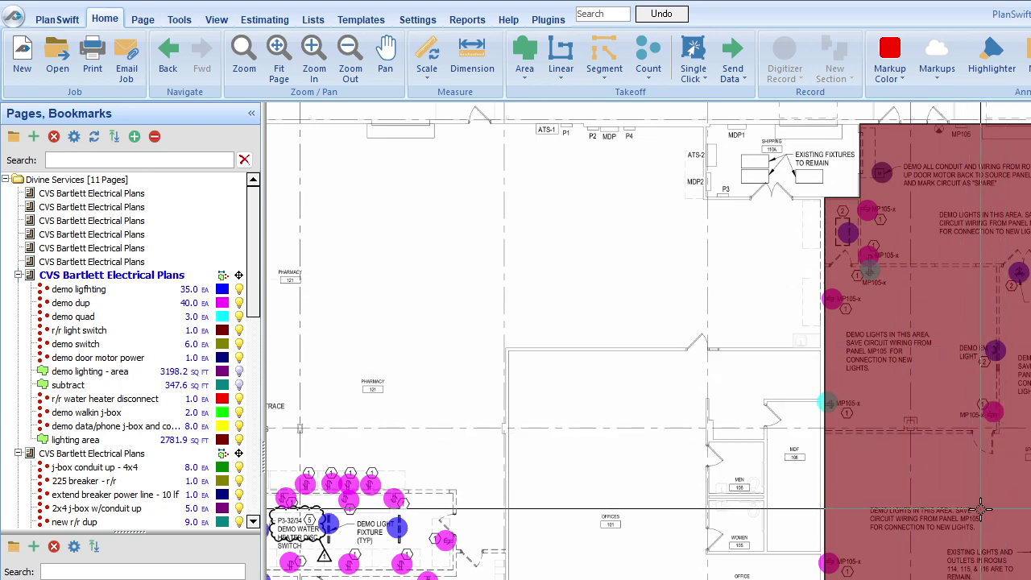
scroll(975, 477, up, 3)
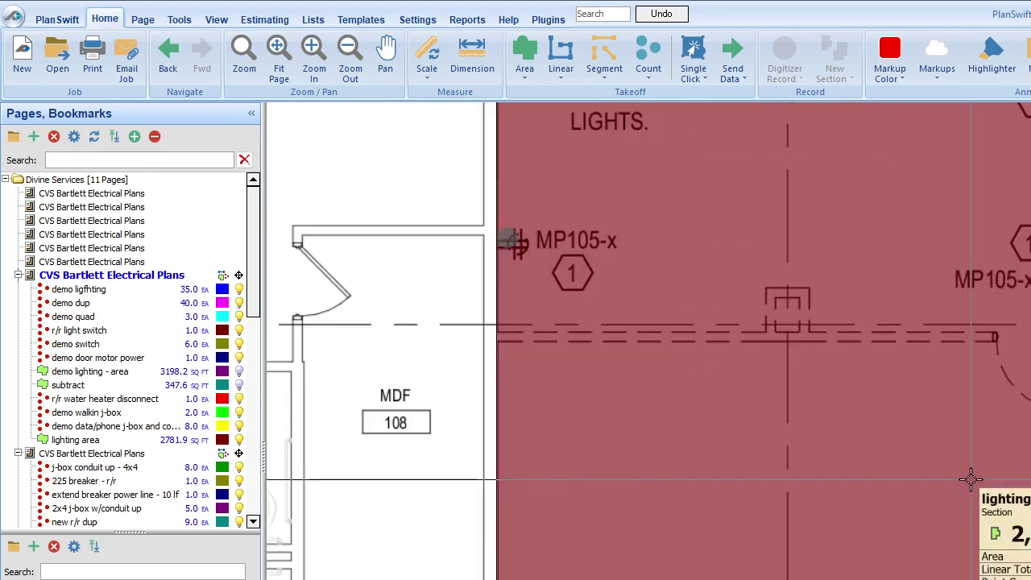
scroll(971, 476, down, 4)
scroll(838, 506, up, 5)
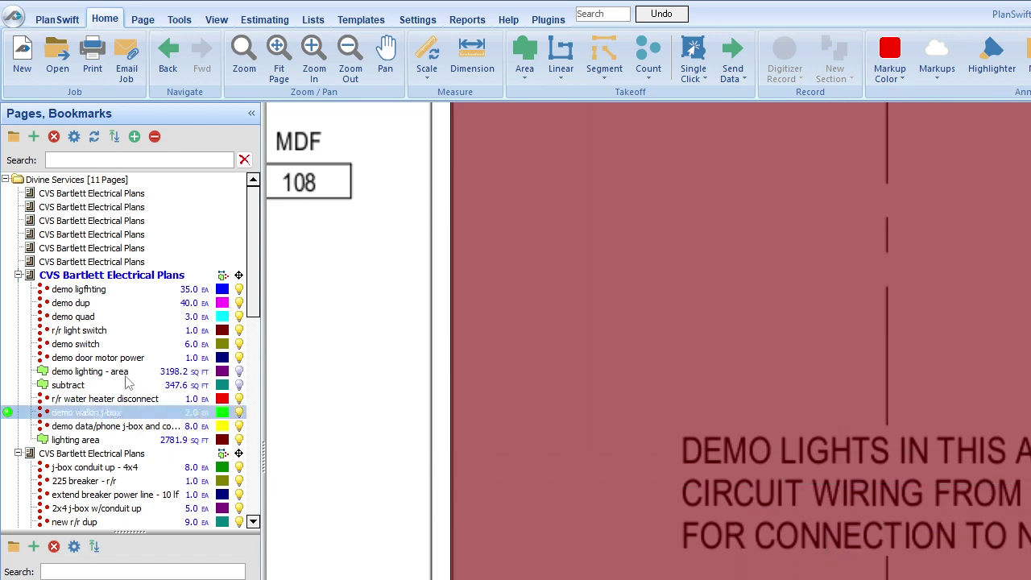
Open the new lighting plan page and examine the G1 and G2 fixtures, switches and lighting wire around Shipping 110
scroll(101, 435, down, 3)
drag(100, 435, 50, 481)
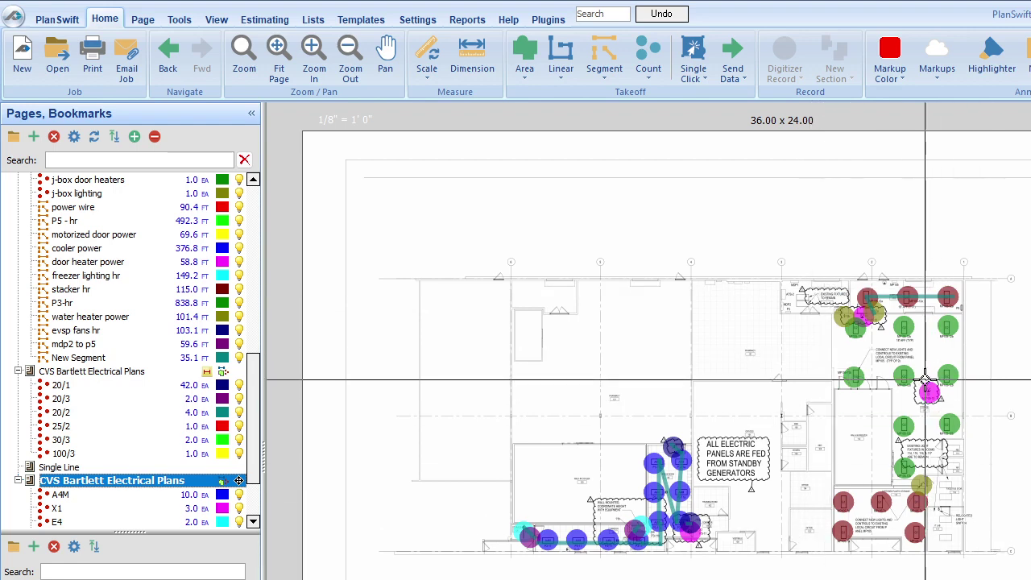
scroll(926, 379, up, 5)
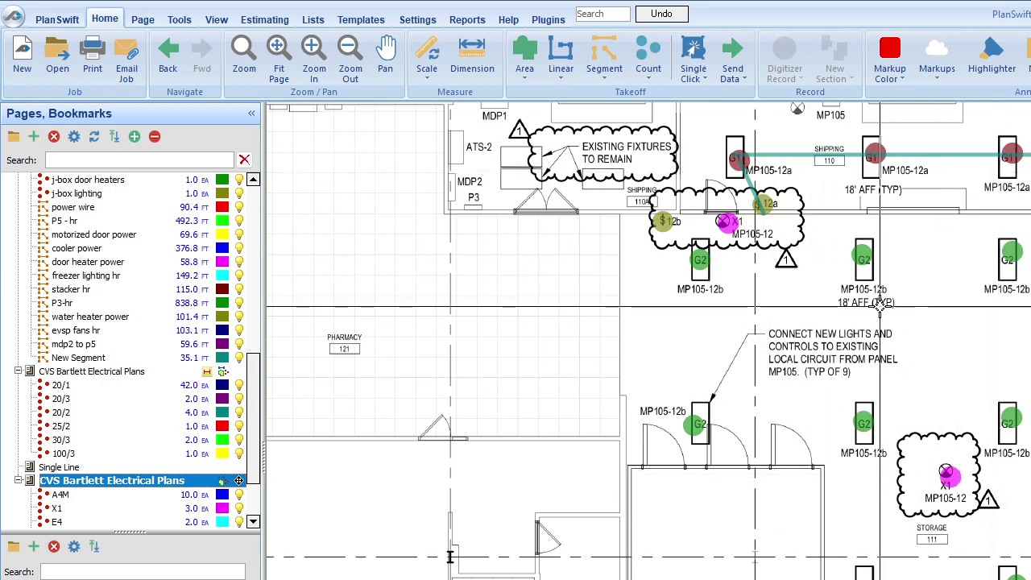
scroll(883, 302, down, 3)
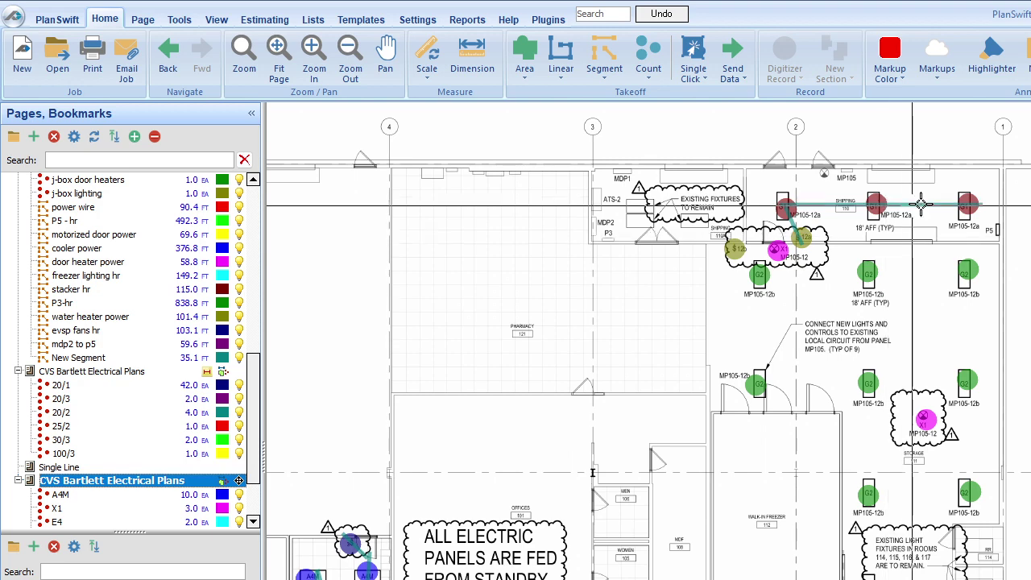
scroll(936, 202, up, 3)
mouse_move(936, 203)
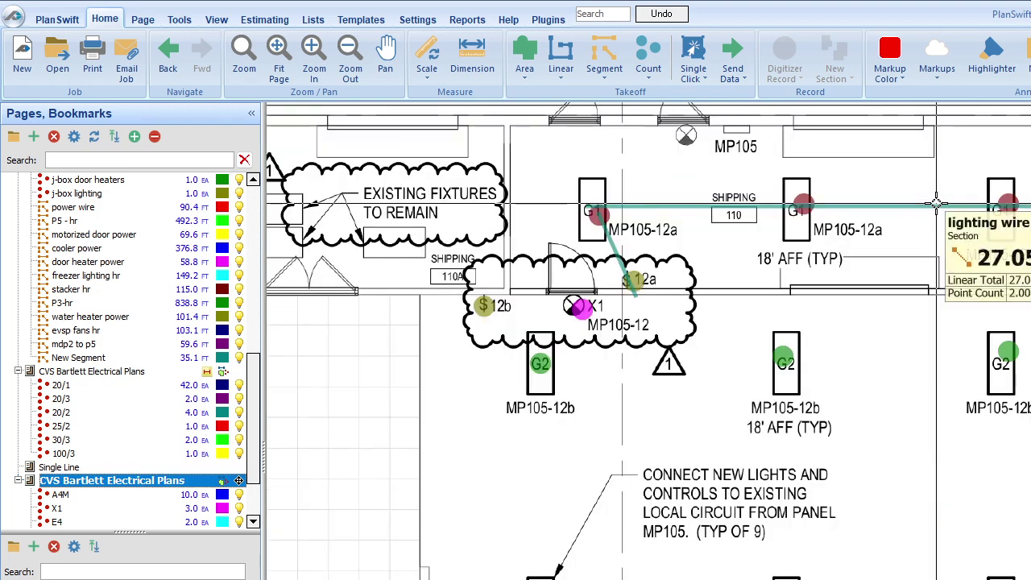
Return to the electrical demolition page by way of the power plan and check the lighting area takeoff's outline
click(112, 249)
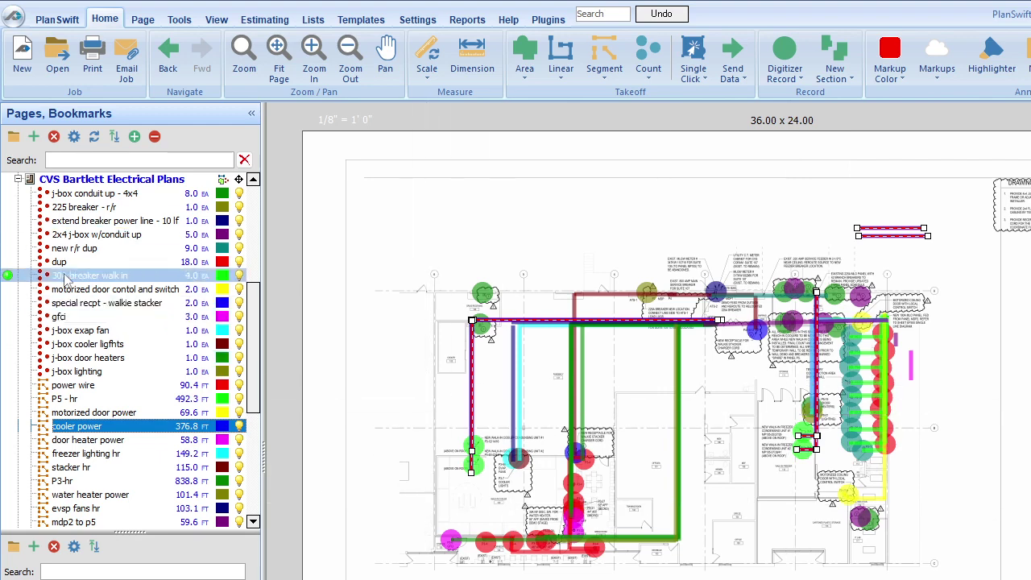
scroll(89, 273, up, 4)
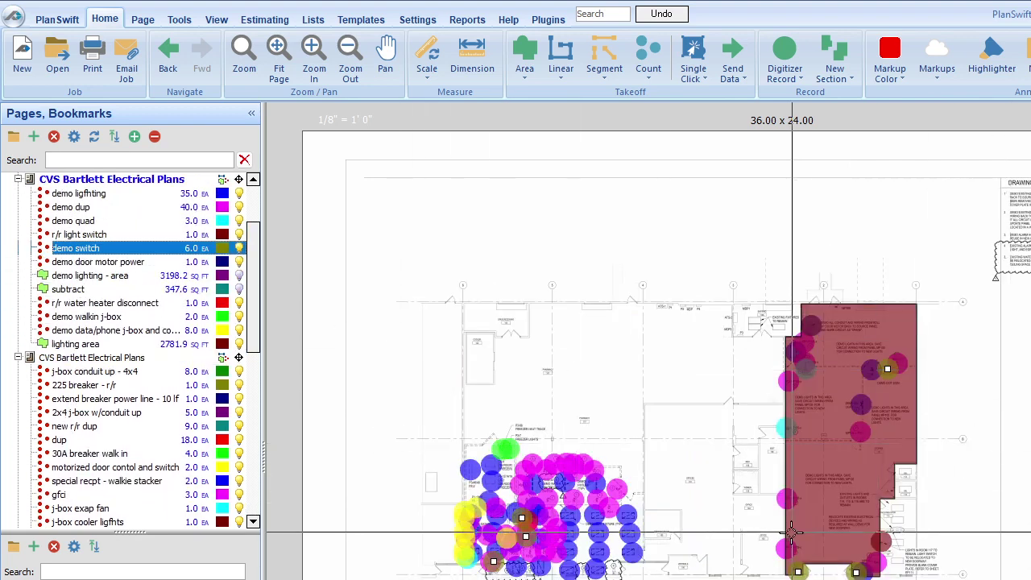
click(878, 435)
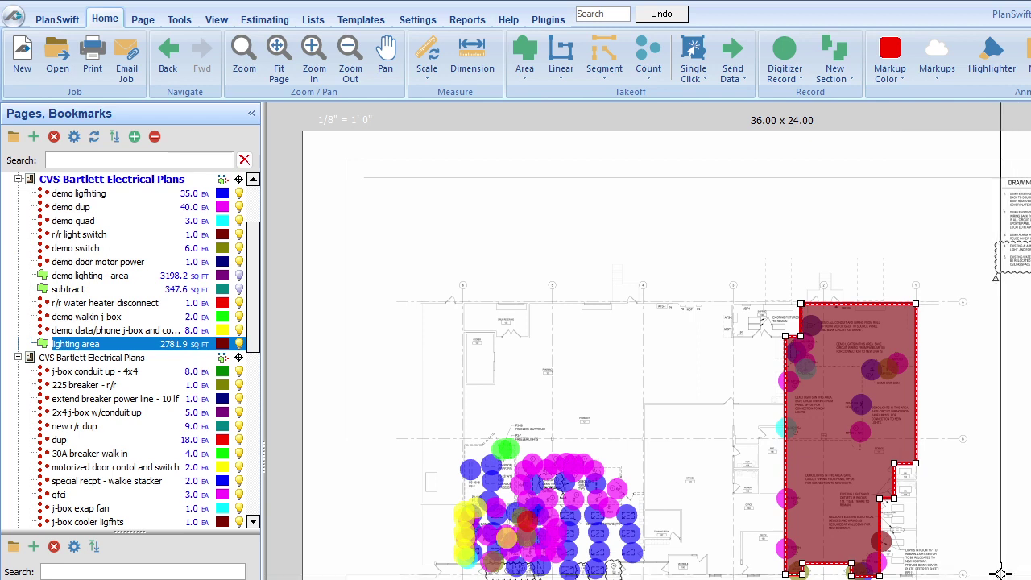
click(1026, 559)
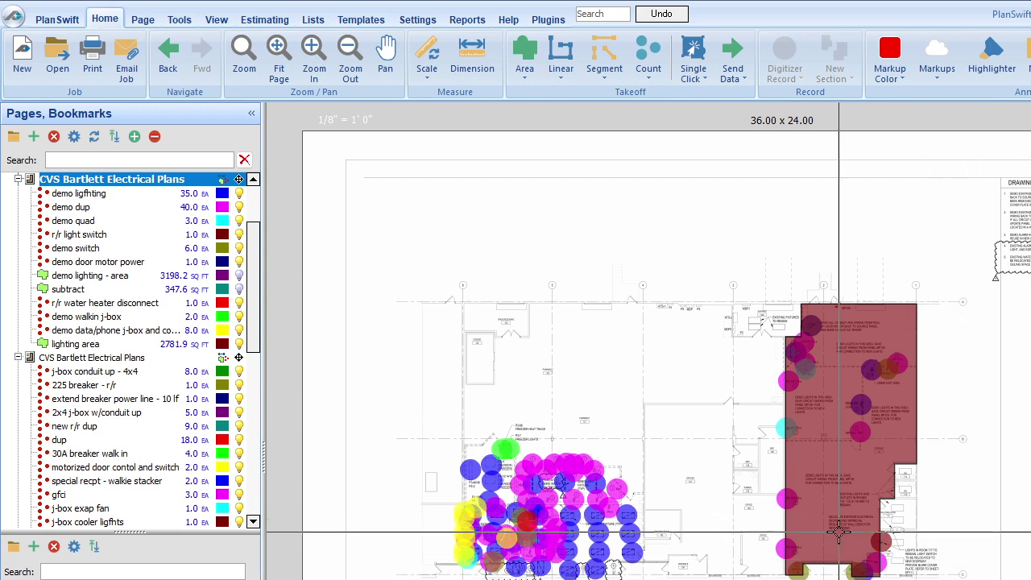
scroll(171, 210, up, 2)
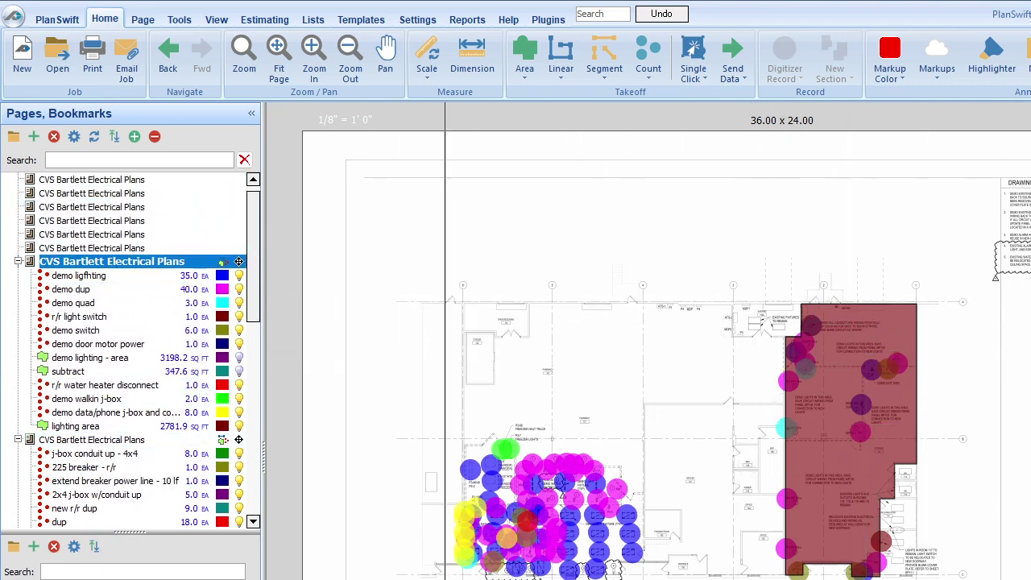
Examine the demo light fixture, receptacle and switch counts in the rooms below the freezer, including the clouded note 4 areas
scroll(456, 475, up, 3)
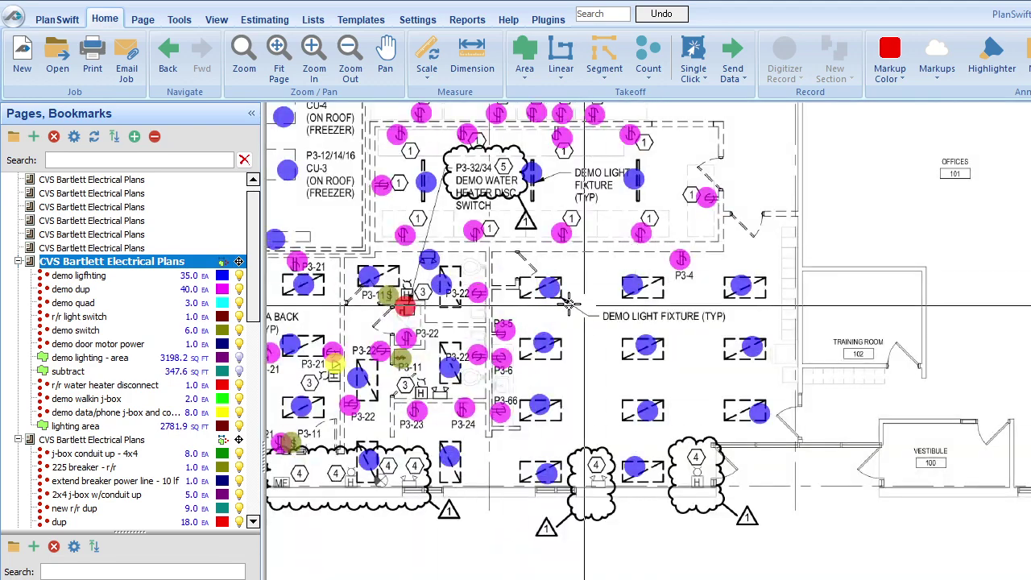
scroll(491, 298, up, 2)
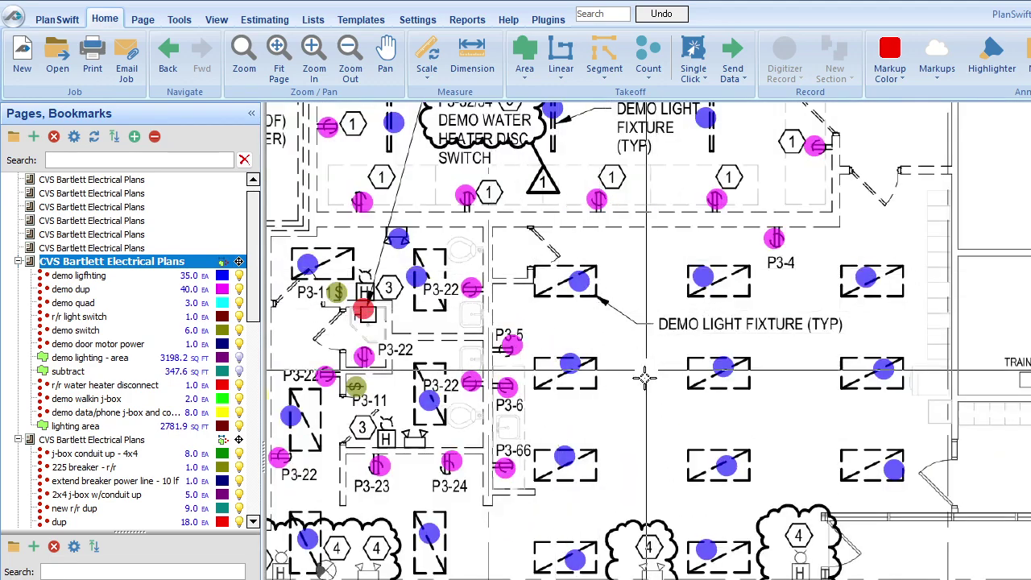
scroll(823, 517, up, 2)
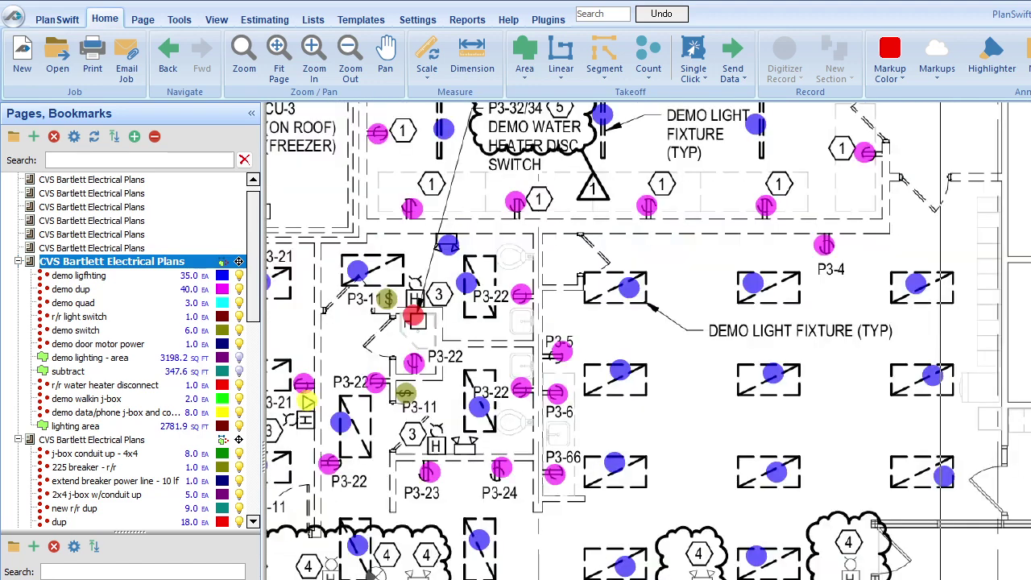
scroll(930, 367, down, 2)
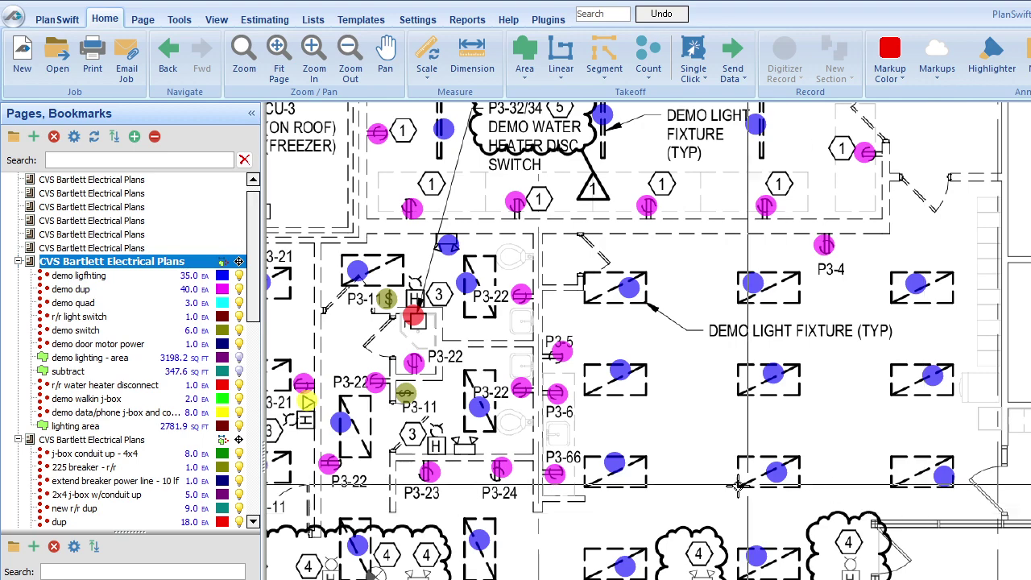
scroll(821, 457, down, 2)
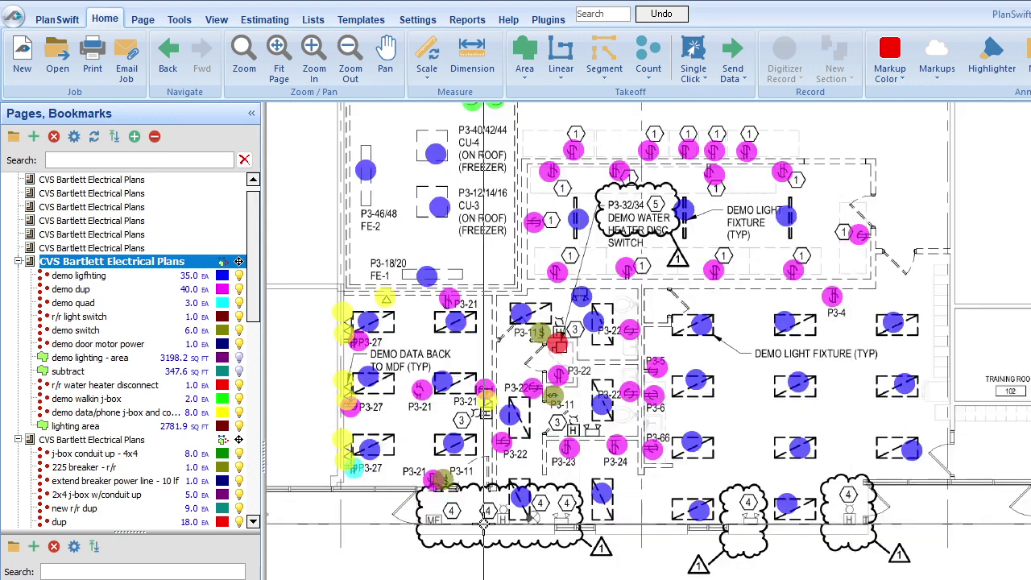
scroll(484, 523, up, 3)
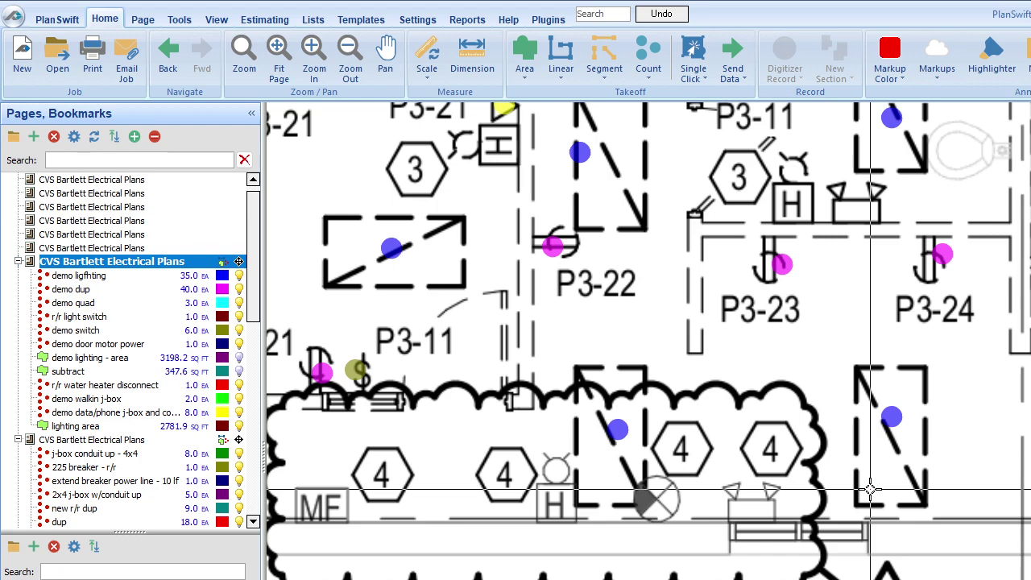
scroll(626, 443, down, 3)
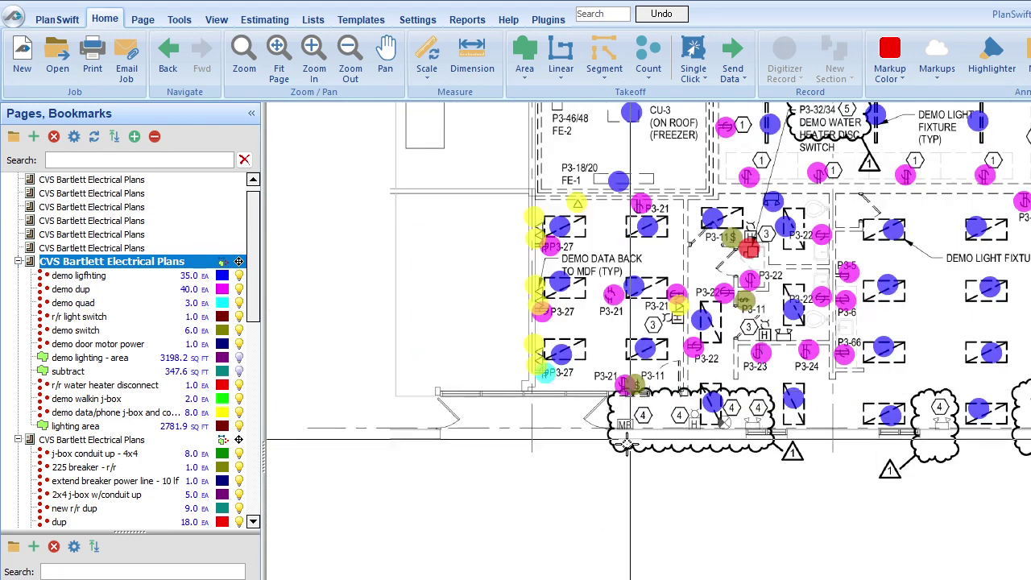